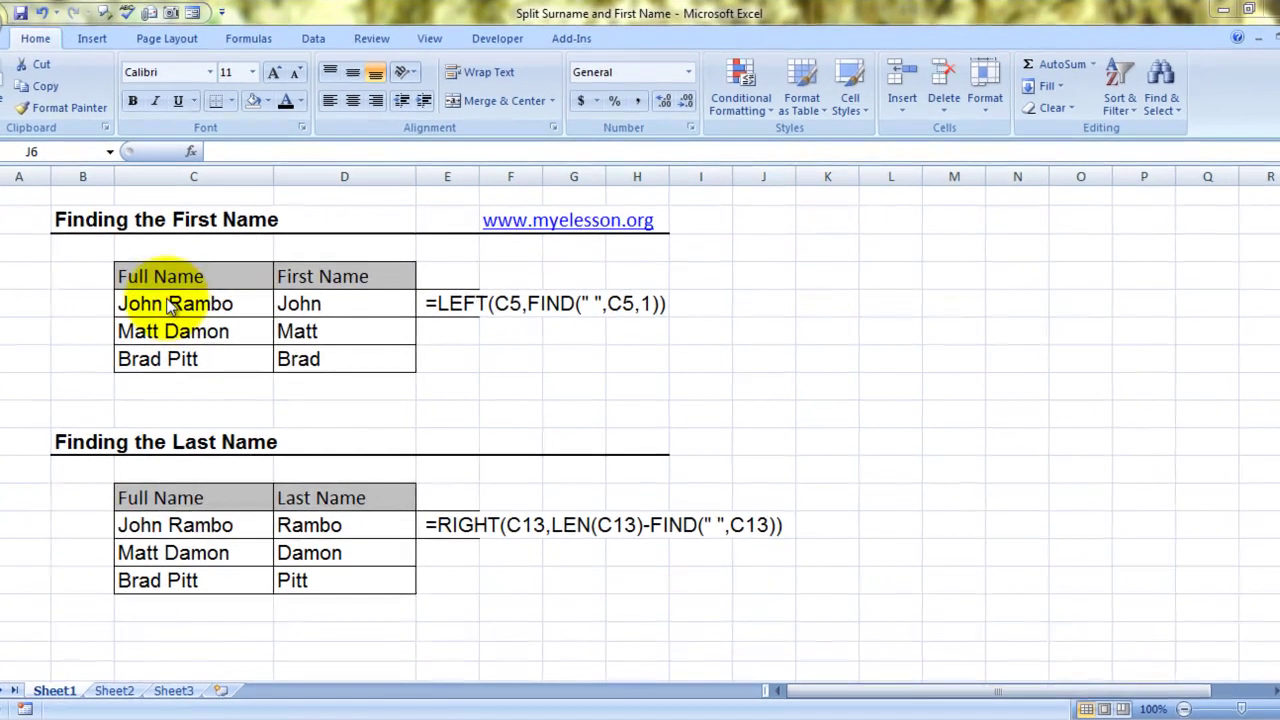
Step: Examine the full names in C5:C7, the extracted first names in D5:D7 and the formula text in E5
{"action": "key", "text": "Left"}
{"action": "key", "text": "Left"}
{"action": "key", "text": "Left"}
{"action": "key", "text": "Left"}
{"action": "key", "text": "Left"}
{"action": "key", "text": "Left"}
{"action": "key", "text": "Left"}
{"action": "key", "text": "Up"}
{"action": "key", "text": "Down"}
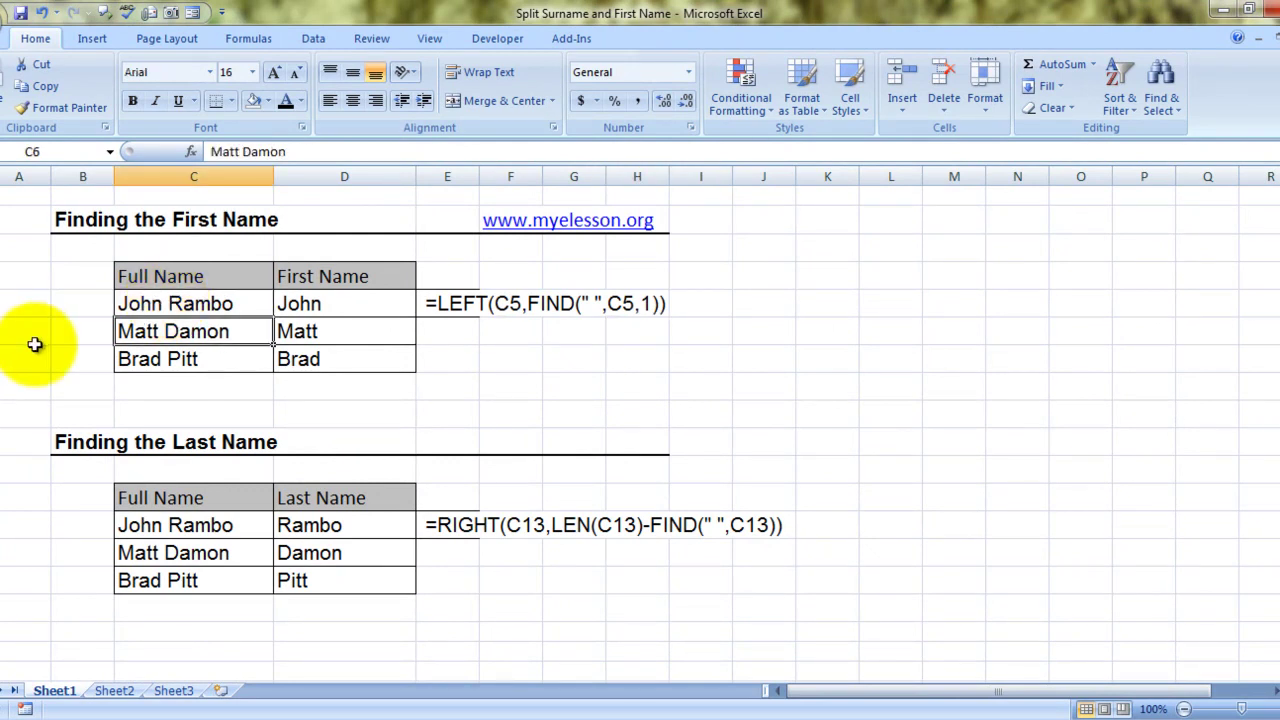
{"action": "key", "text": "Up"}
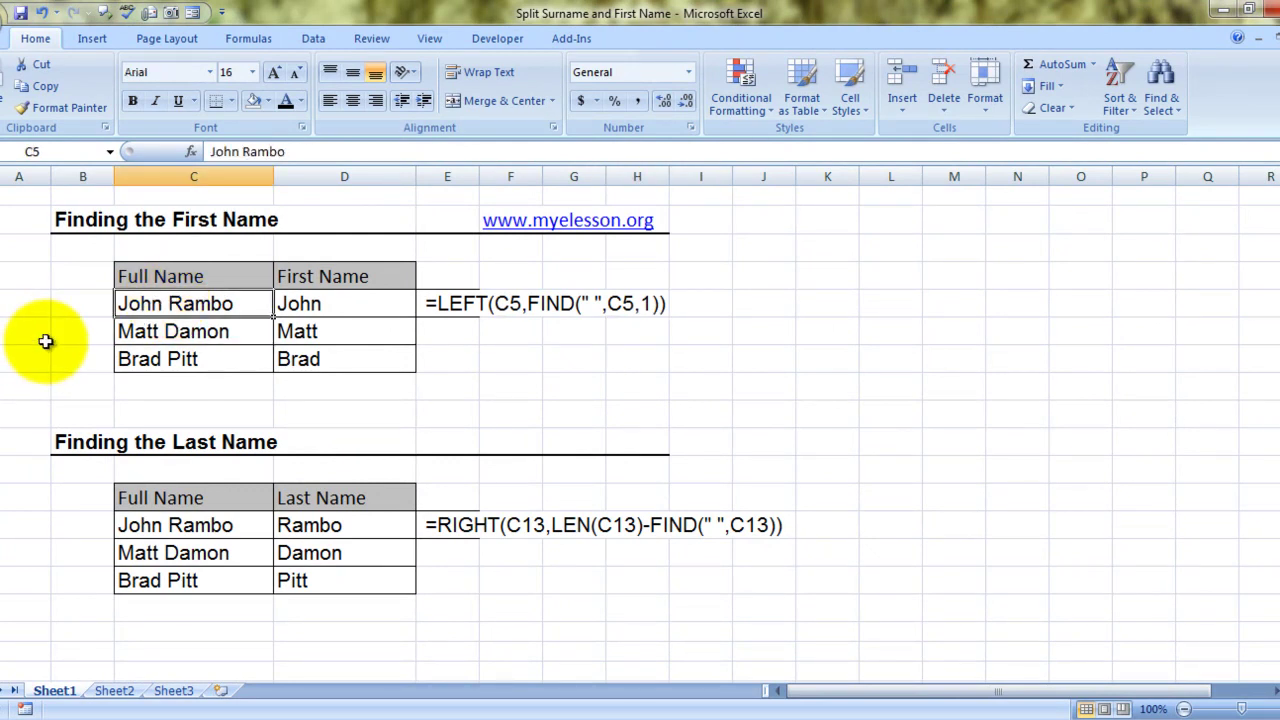
{"action": "key", "text": "Down"}
{"action": "key", "text": "Down"}
{"action": "key", "text": "Down"}
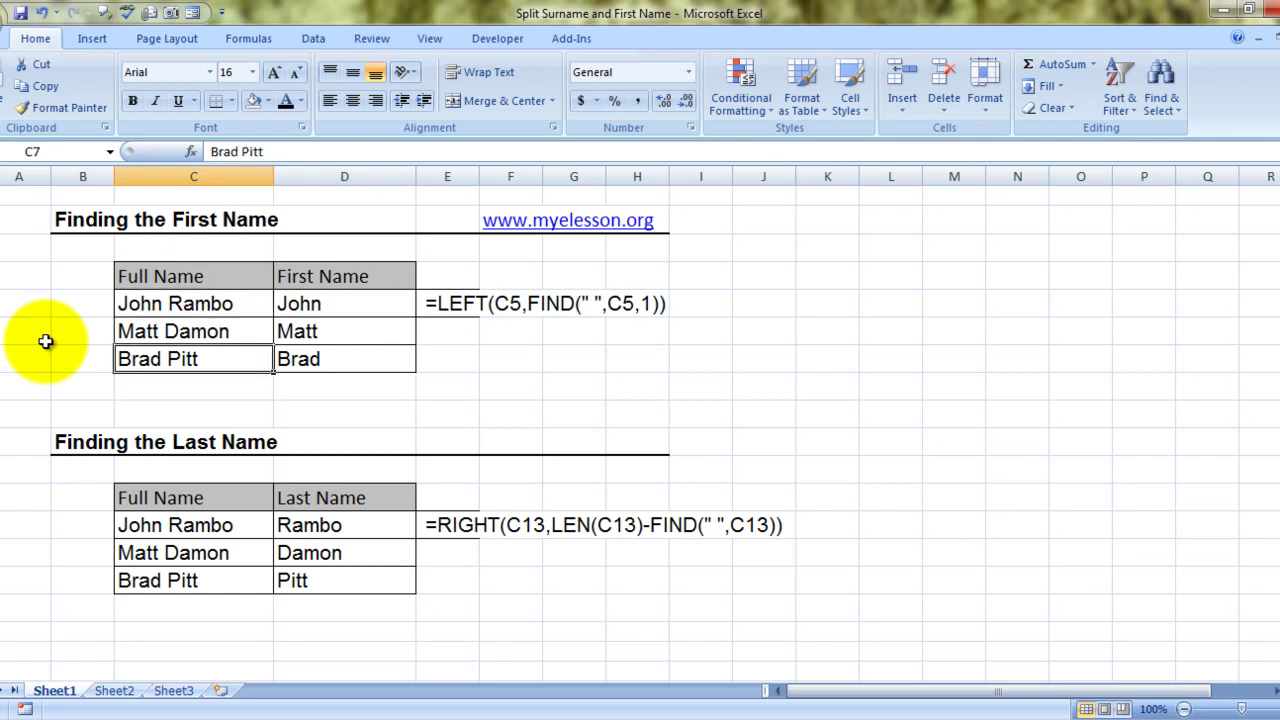
{"action": "key", "text": "Up"}
{"action": "key", "text": "Up"}
{"action": "key", "text": "Up"}
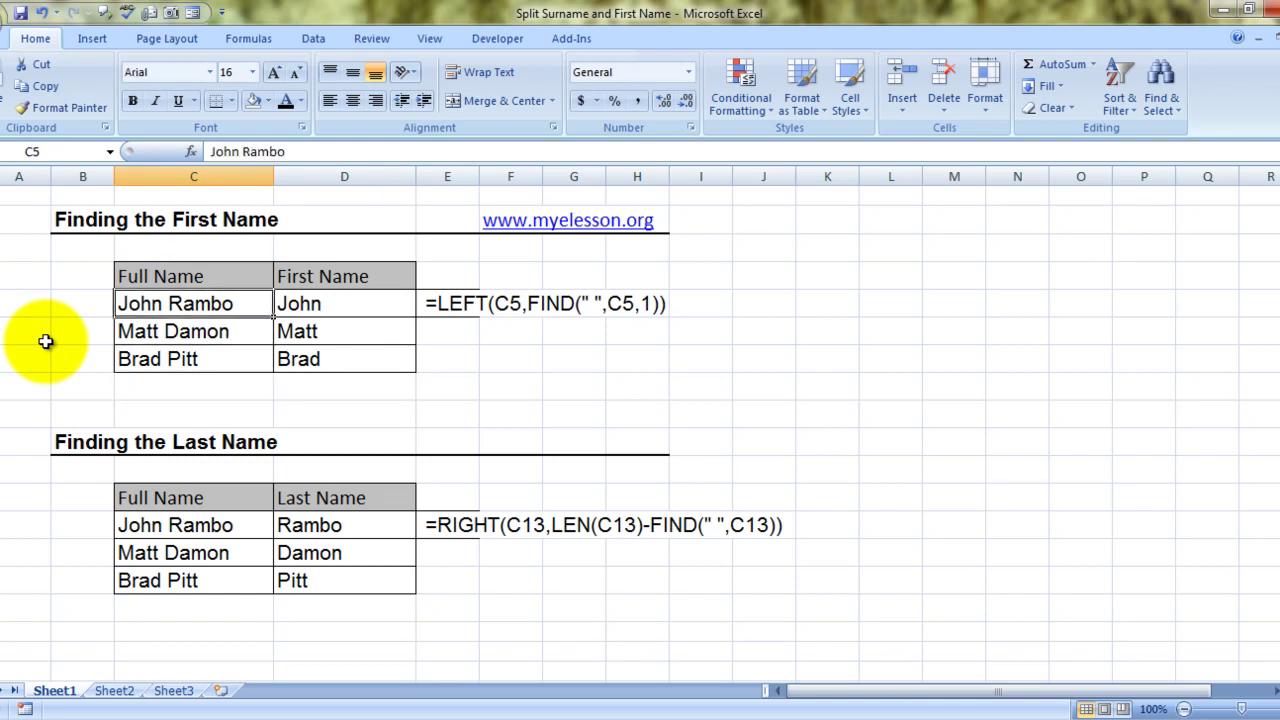
{"action": "key", "text": "Right"}
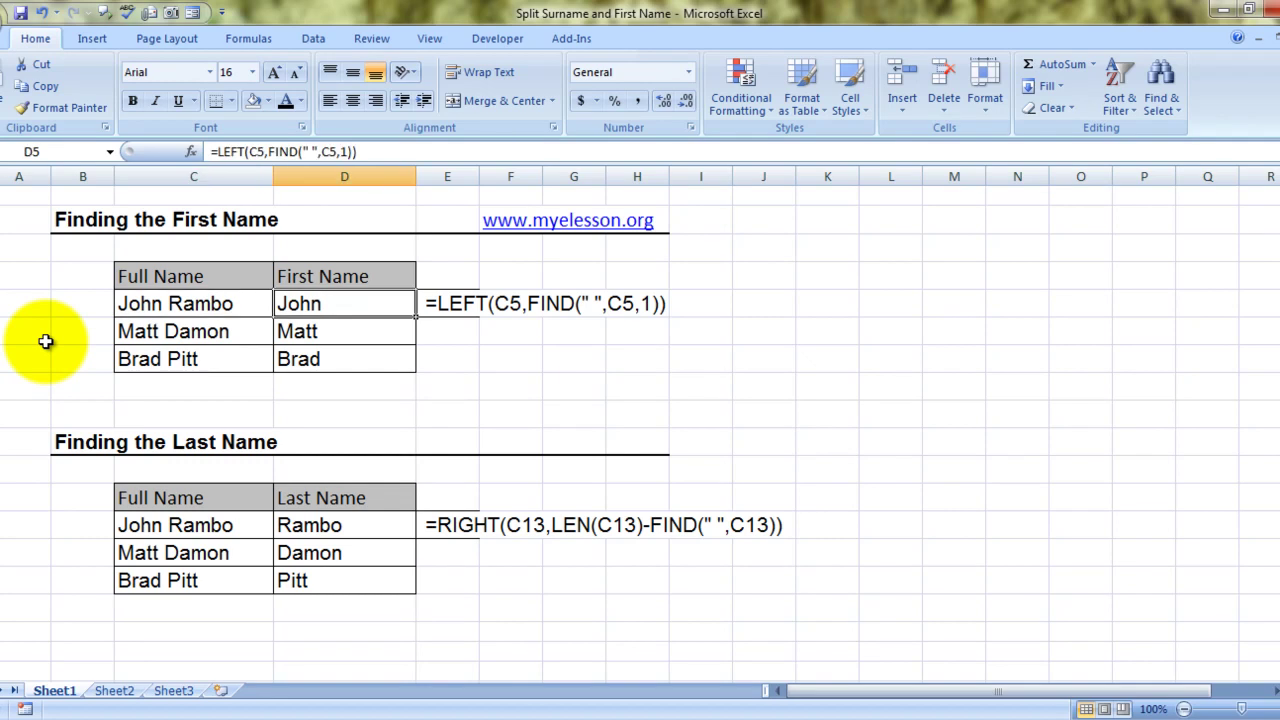
{"action": "key", "text": "Down"}
{"action": "key", "text": "Down"}
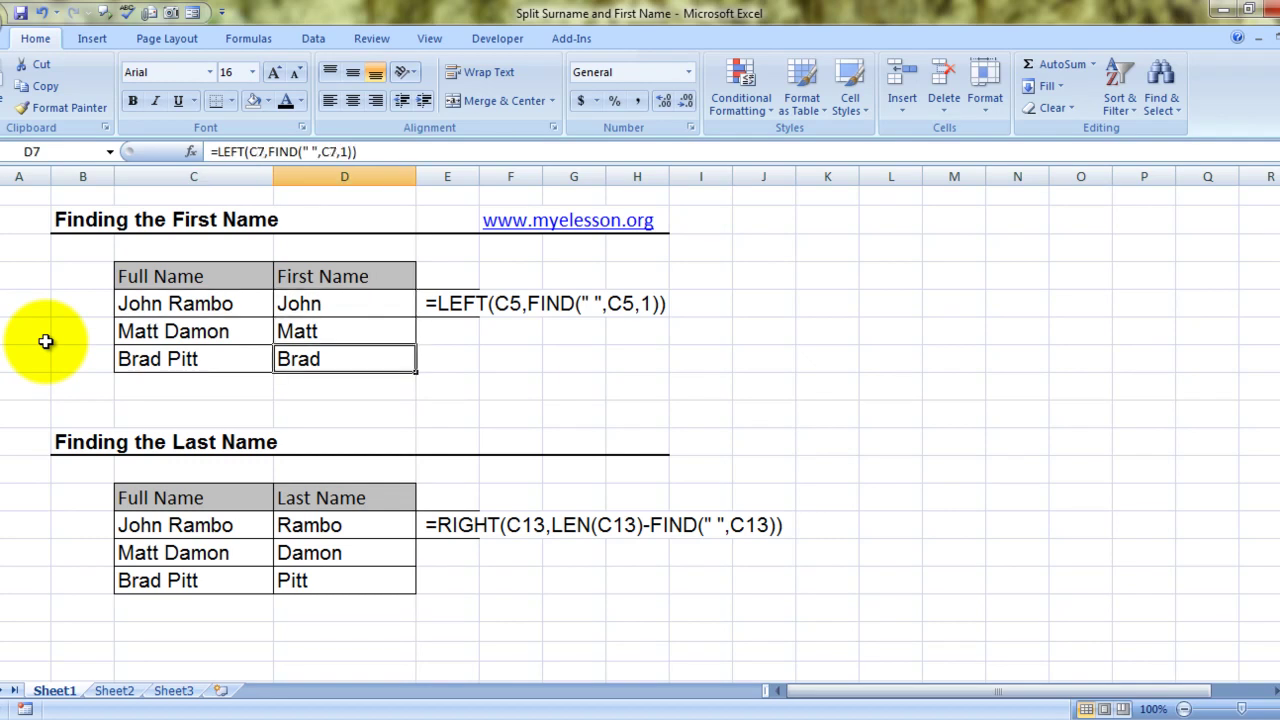
{"action": "key", "text": "Up"}
{"action": "key", "text": "Right"}
{"action": "key", "text": "Up"}
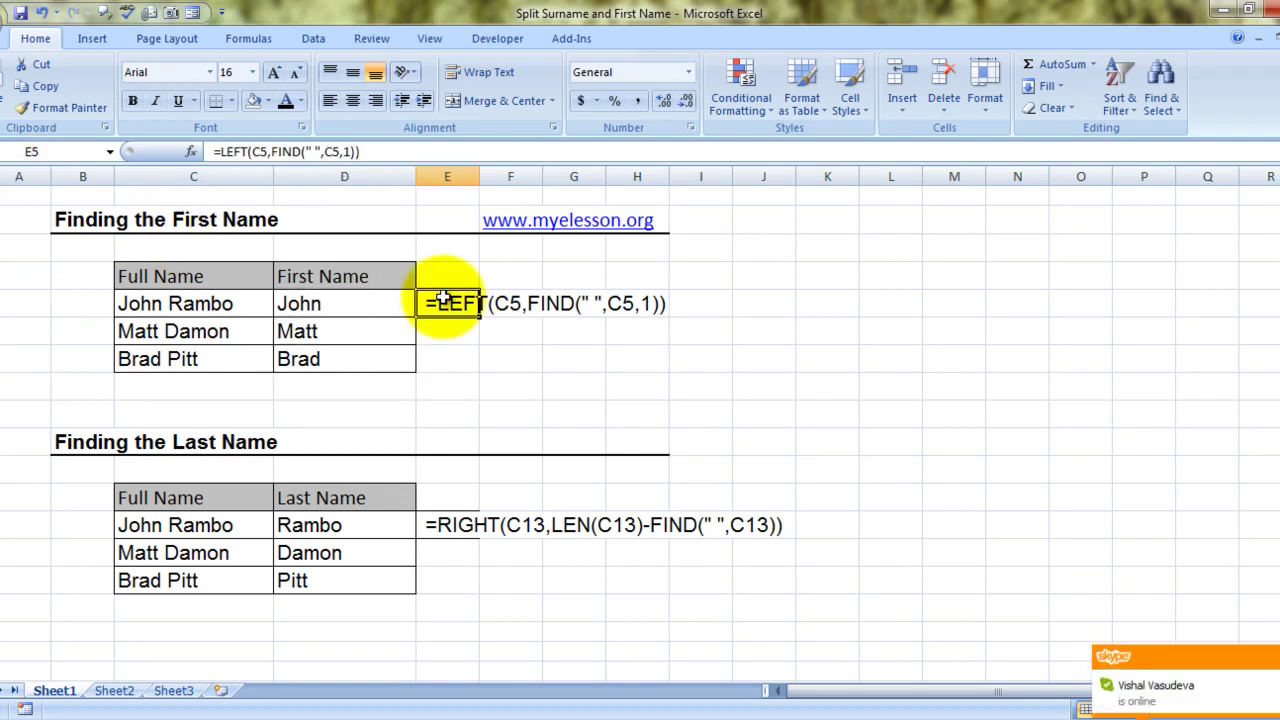
Step: Clear the existing first-name formulas from cells D5:D7
{"action": "key", "text": "Left"}
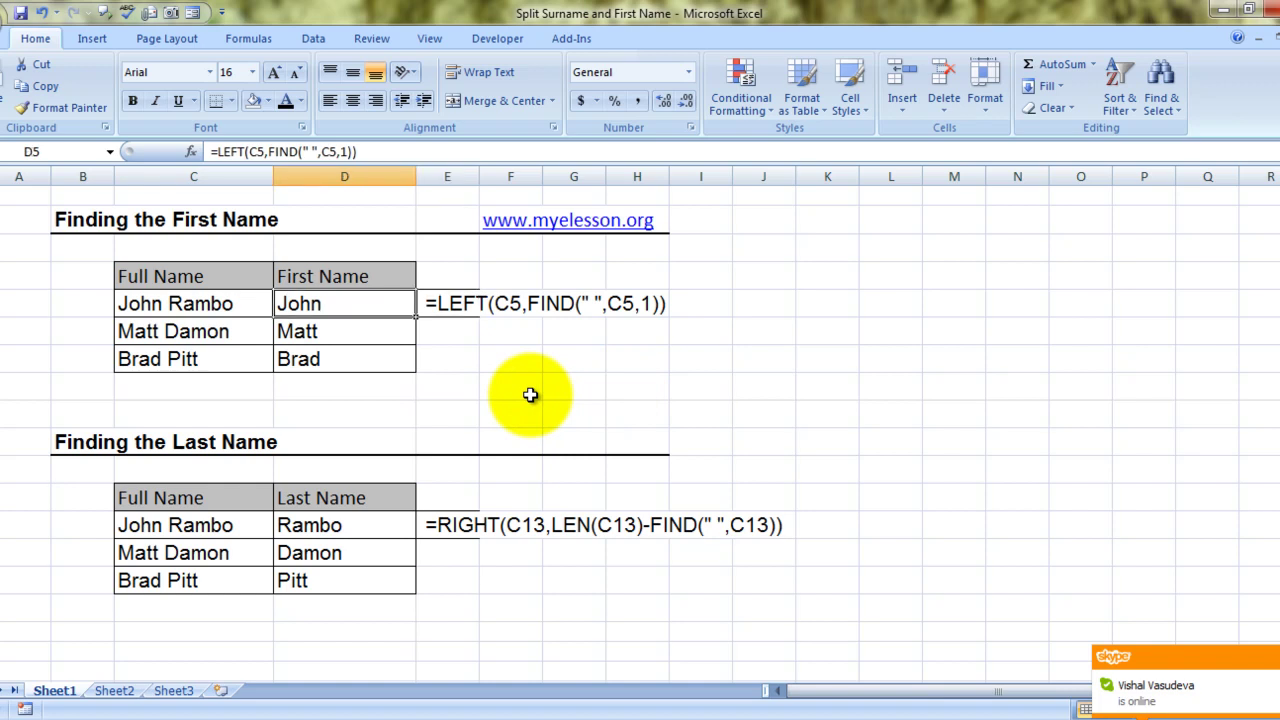
{"action": "key", "text": "shift+Down"}
{"action": "key", "text": "shift+Down"}
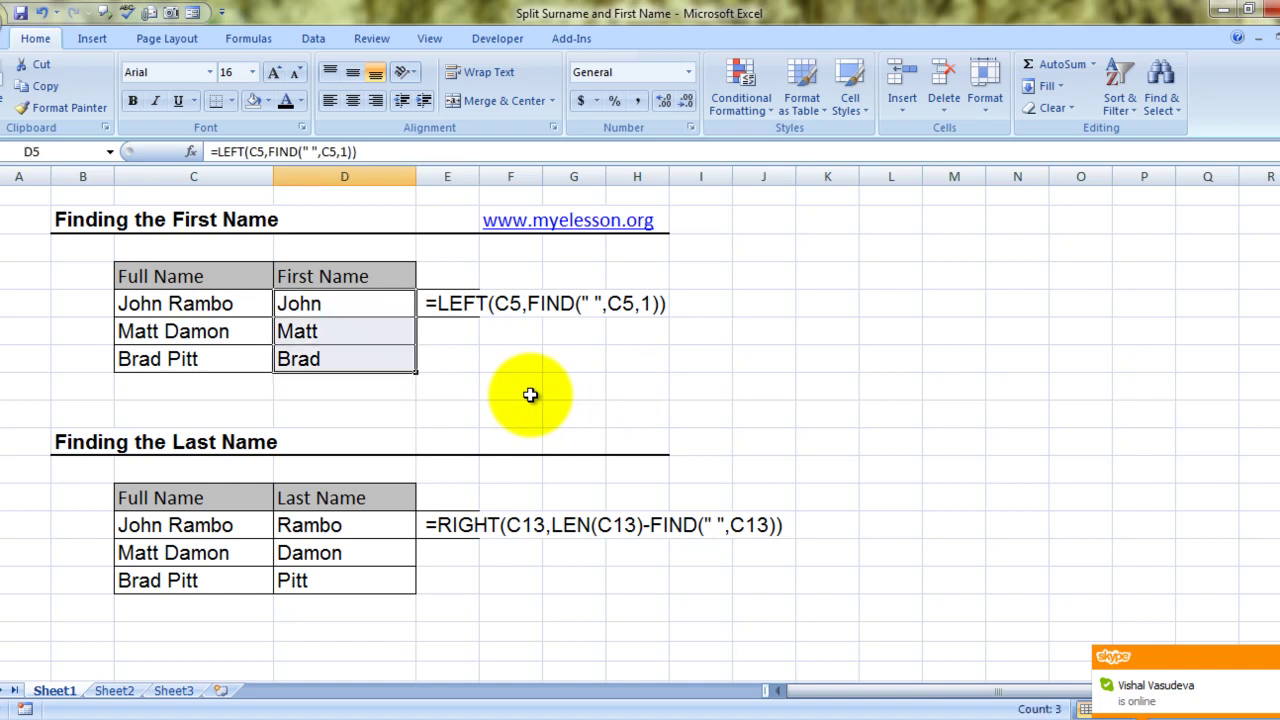
{"action": "key", "text": "Delete"}
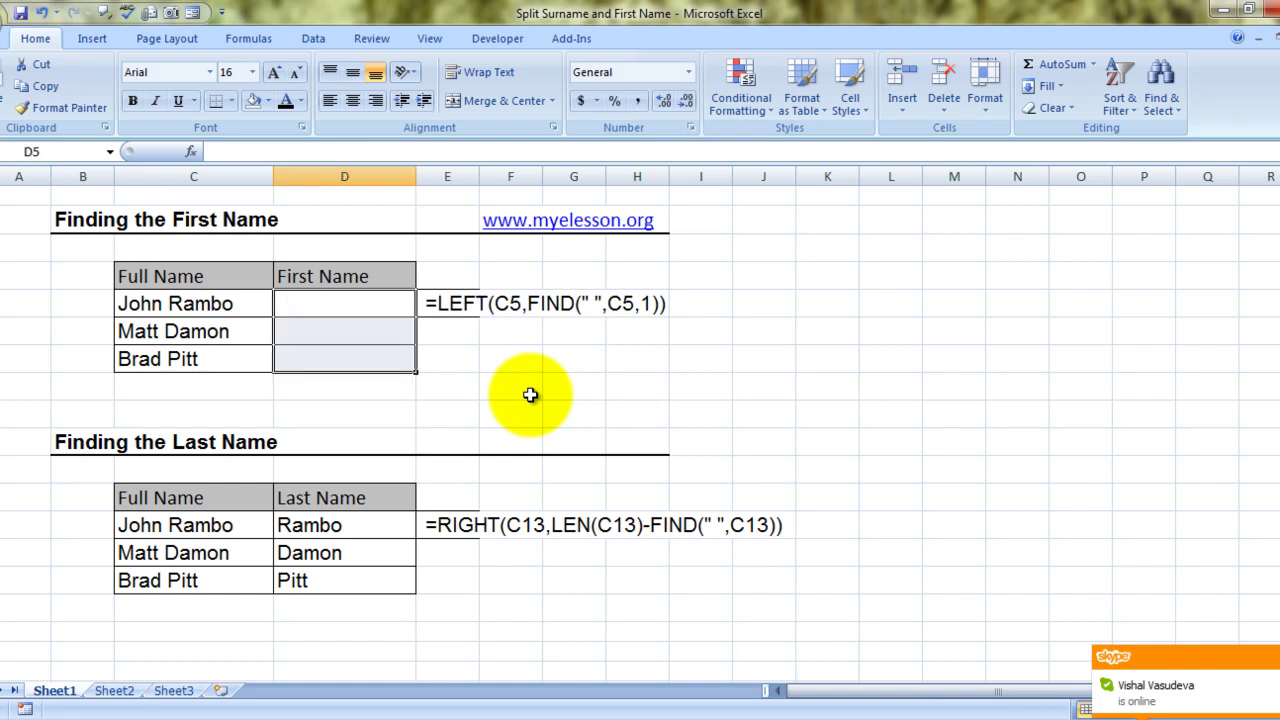
Step: Start a LEFT formula in D5 with C5 as its text argument
{"action": "key", "text": "Right"}
{"action": "key", "text": "Left"}
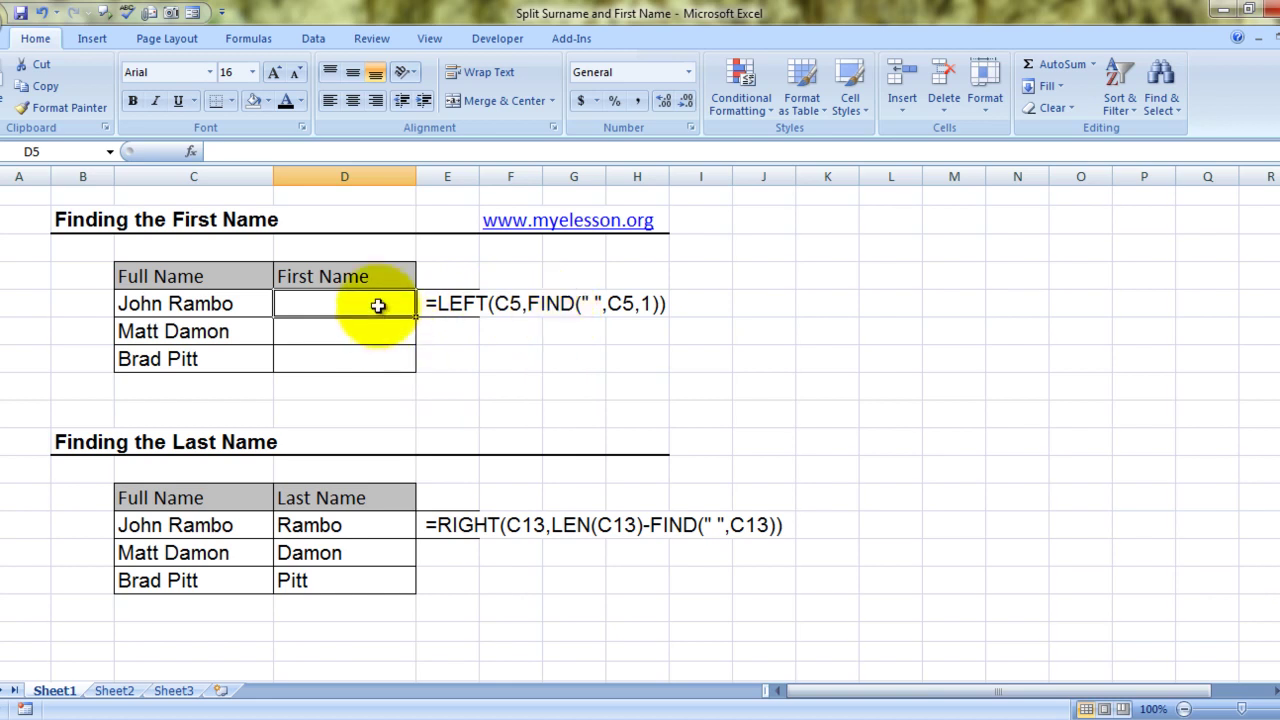
{"action": "type", "text": "="}
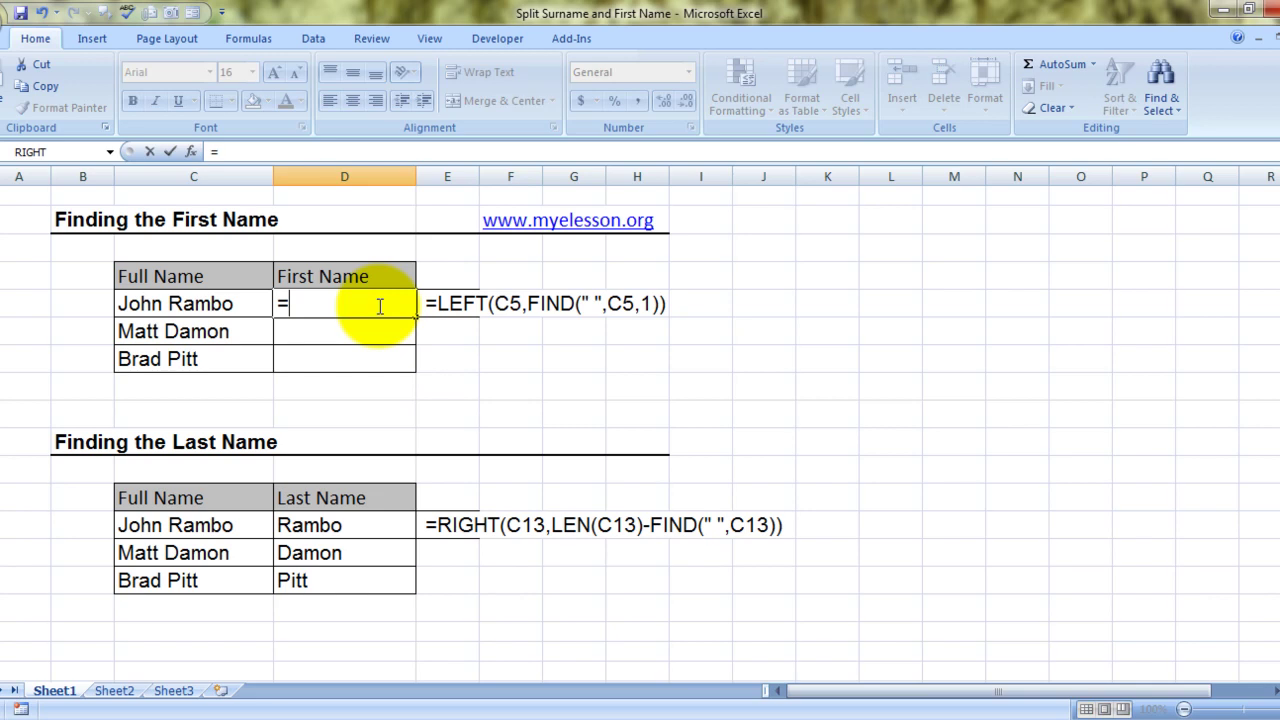
{"action": "type", "text": "lef"}
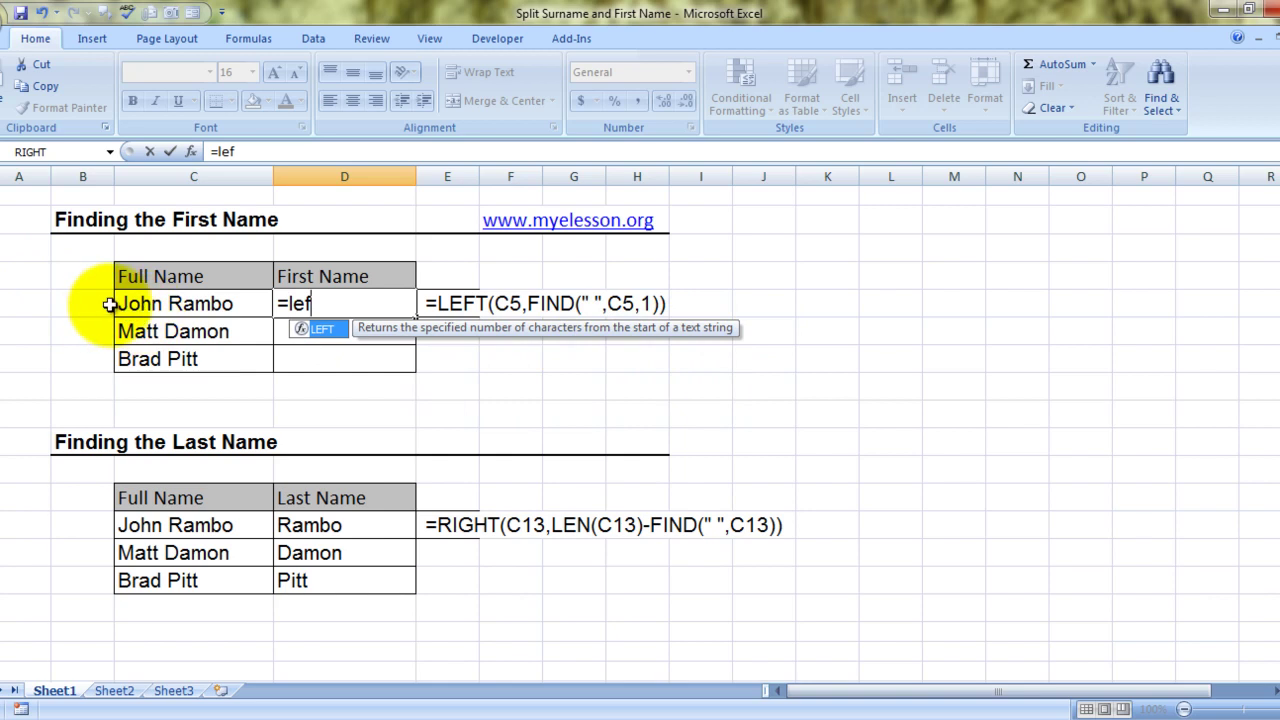
{"action": "key", "text": "Tab"}
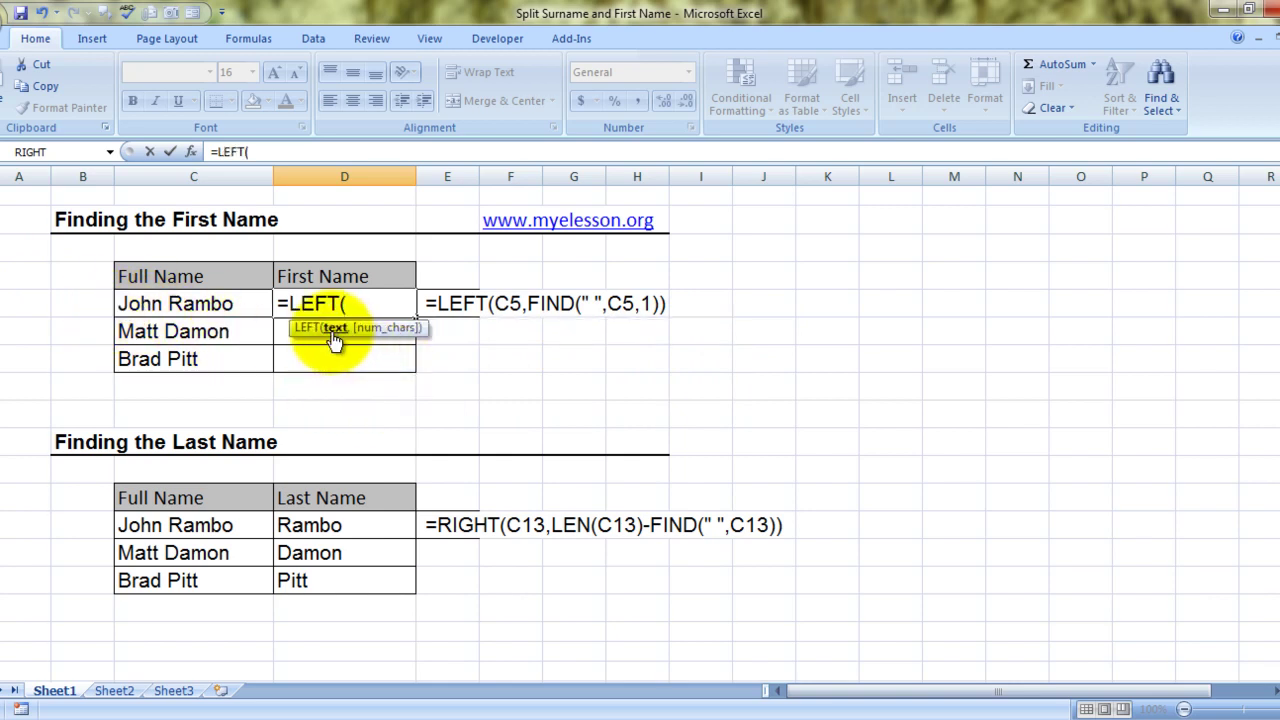
{"action": "left_click", "coordinate": [178, 308]}
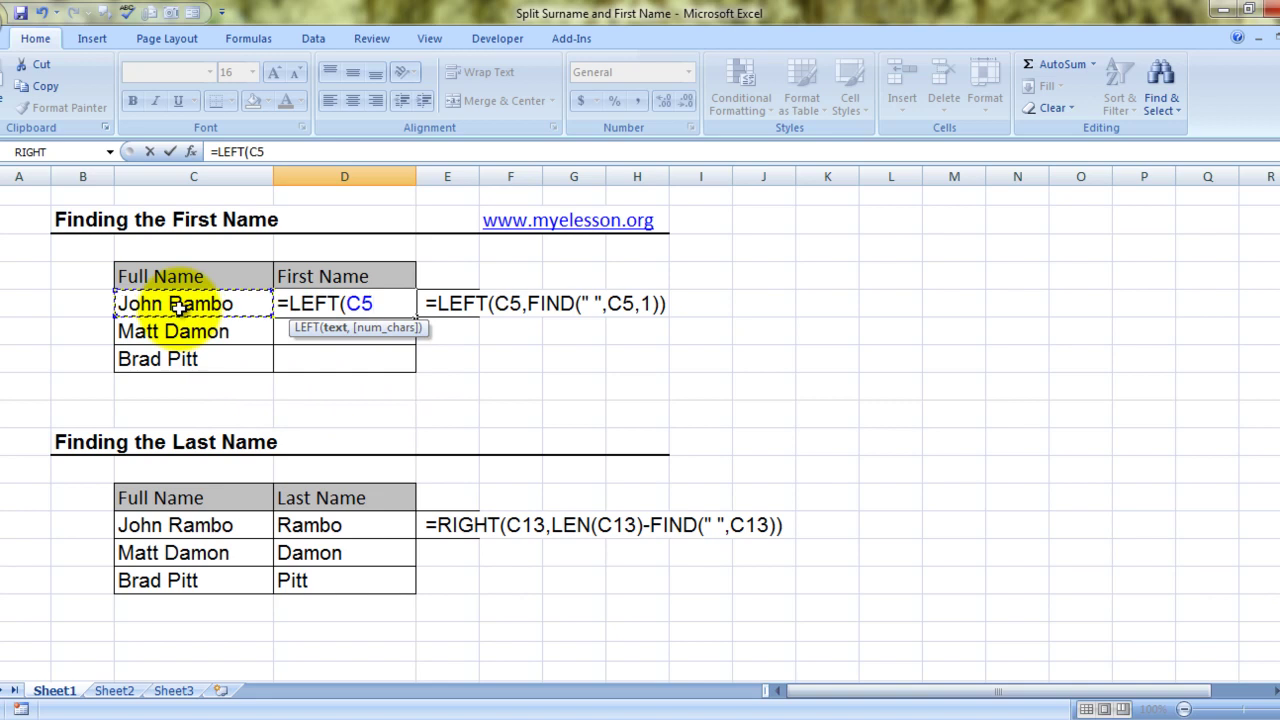
{"action": "type", "text": ","}
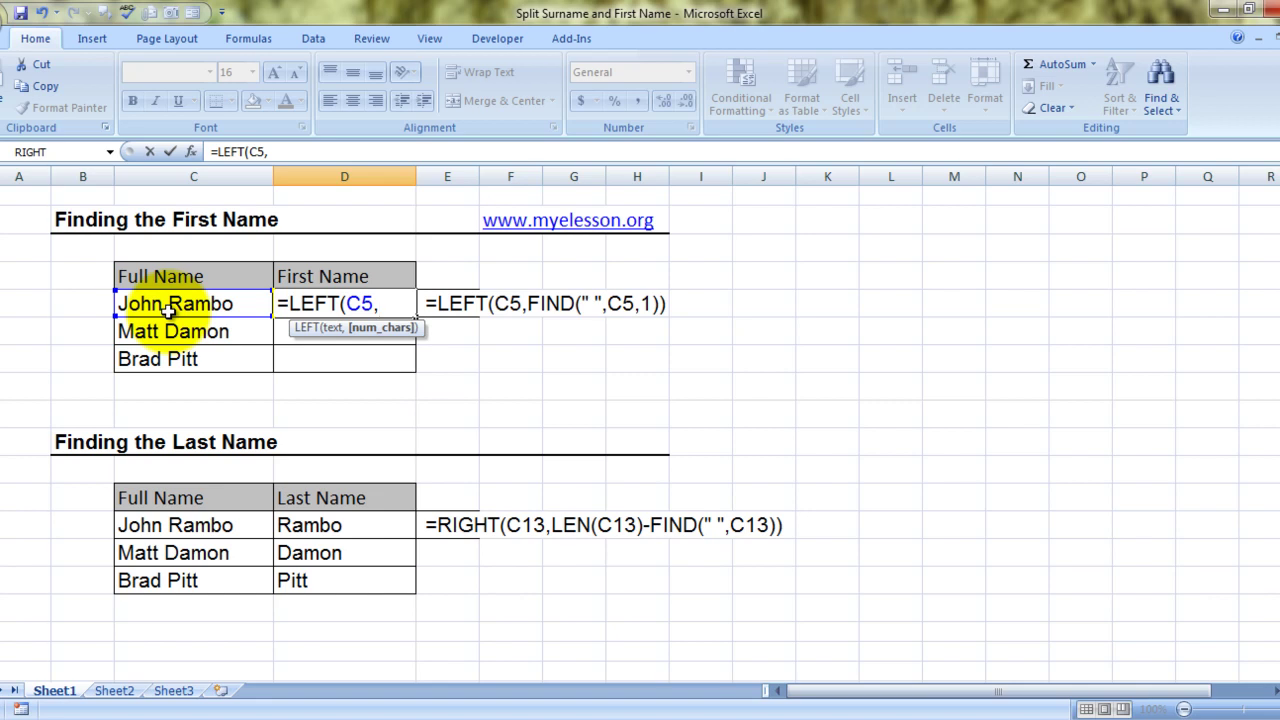
Step: Complete the D5 formula with FIND(" ",C5,1) as the number of characters, giving =LEFT(C5,FIND(" ",C5,1))
{"action": "type", "text": "find"}
{"action": "key", "text": "Tab"}
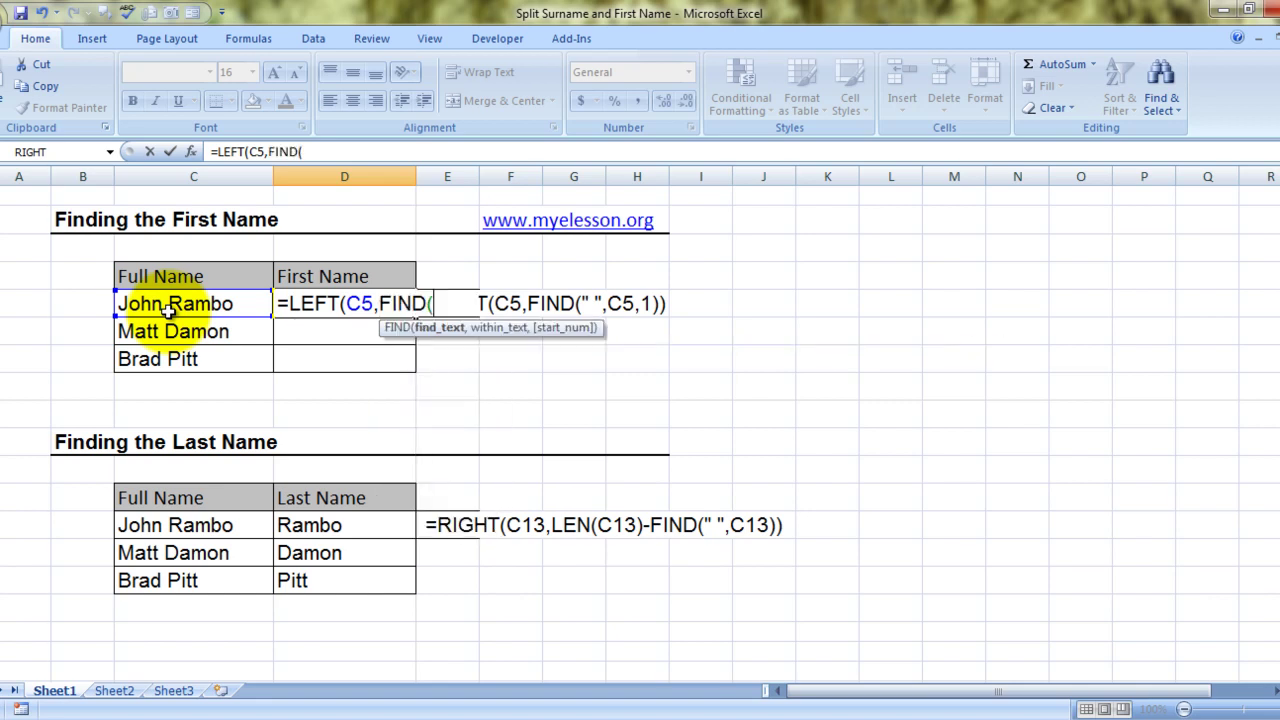
{"action": "type", "text": "\" \","}
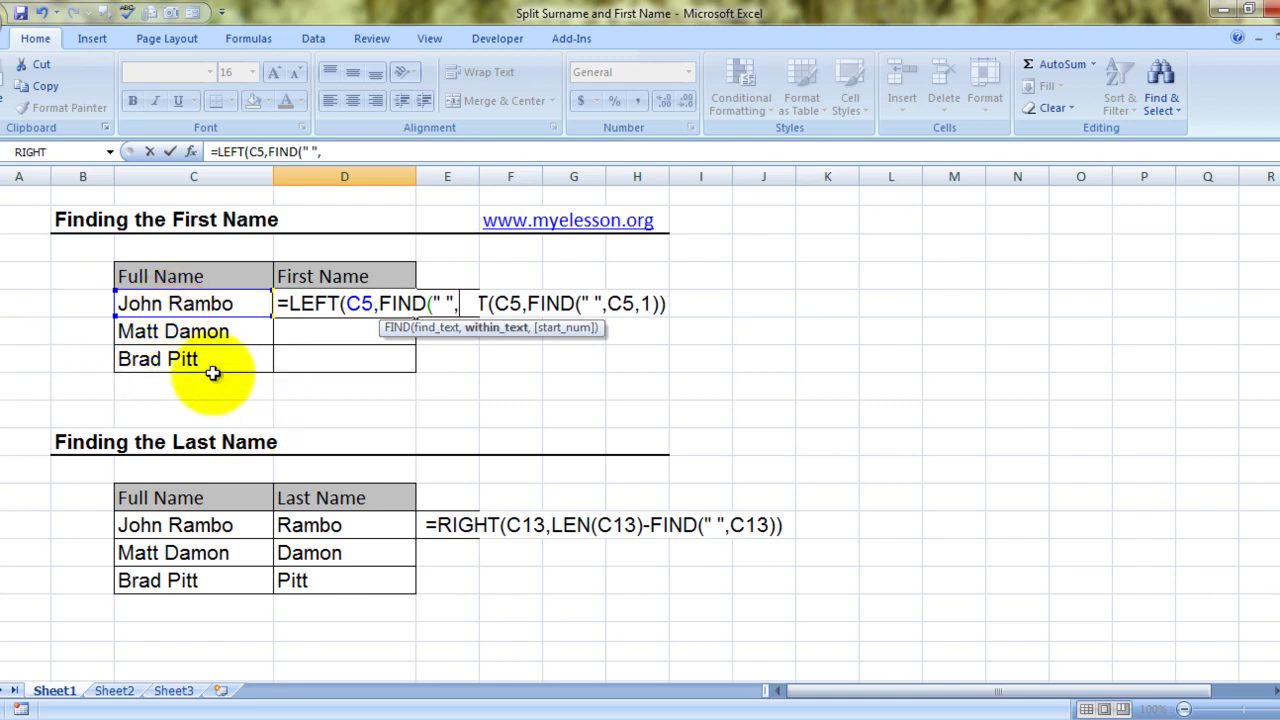
{"action": "left_click", "coordinate": [170, 300]}
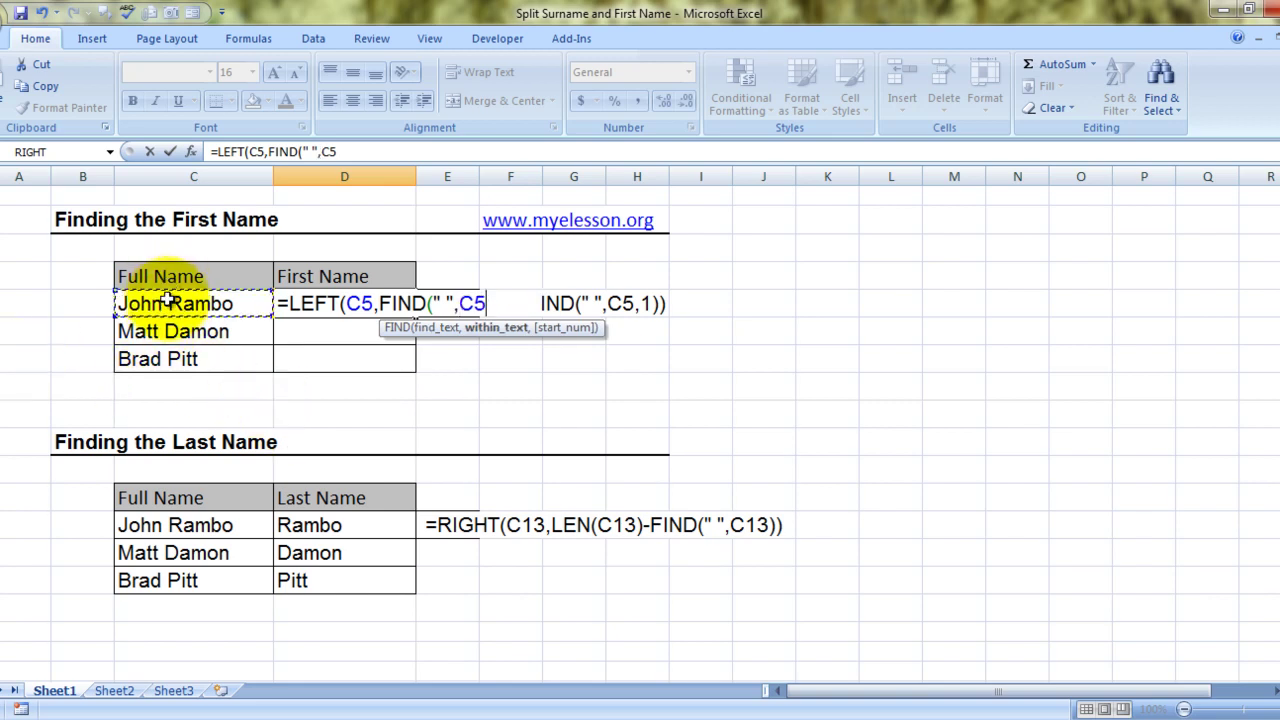
{"action": "type", "text": ","}
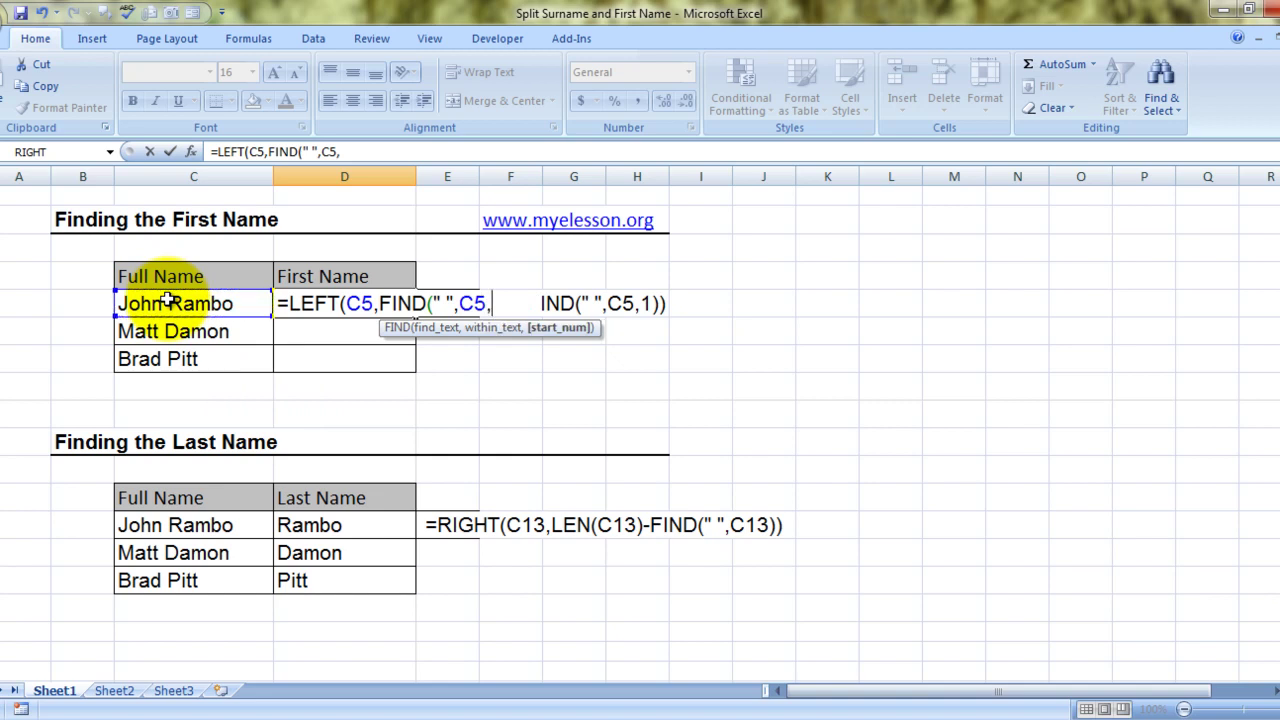
{"action": "type", "text": "1))"}
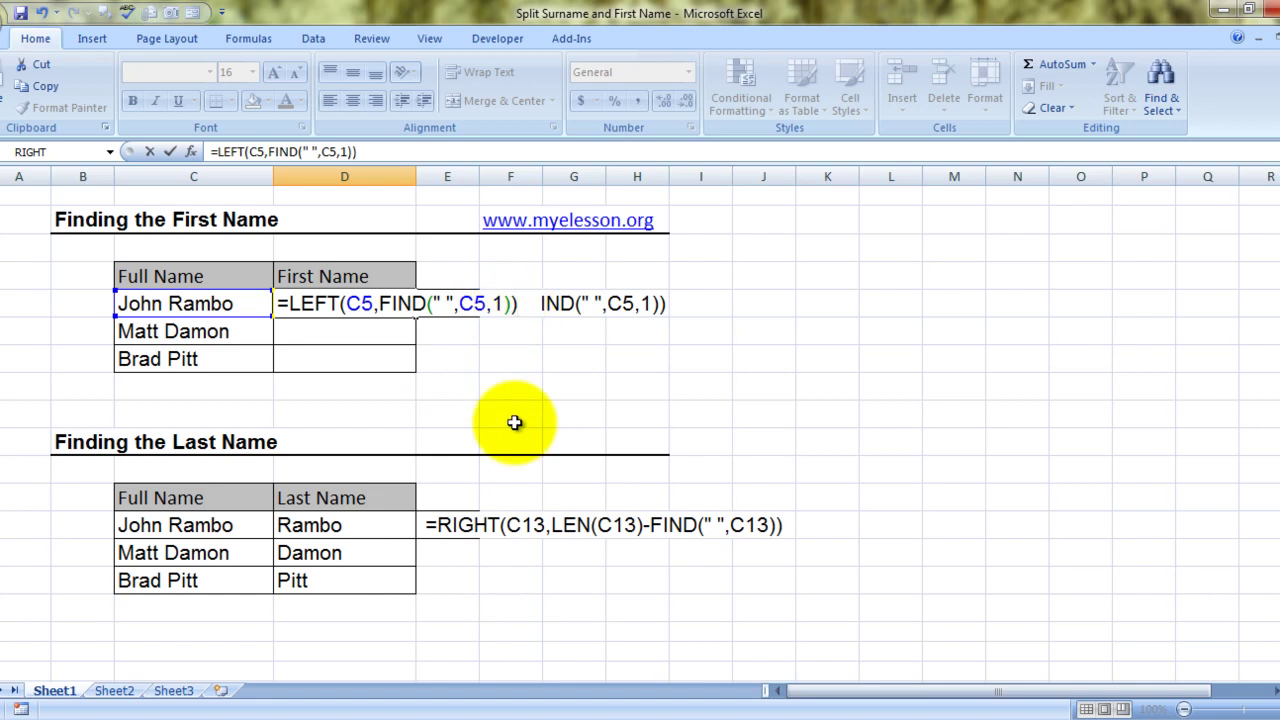
{"action": "key", "text": "Return"}
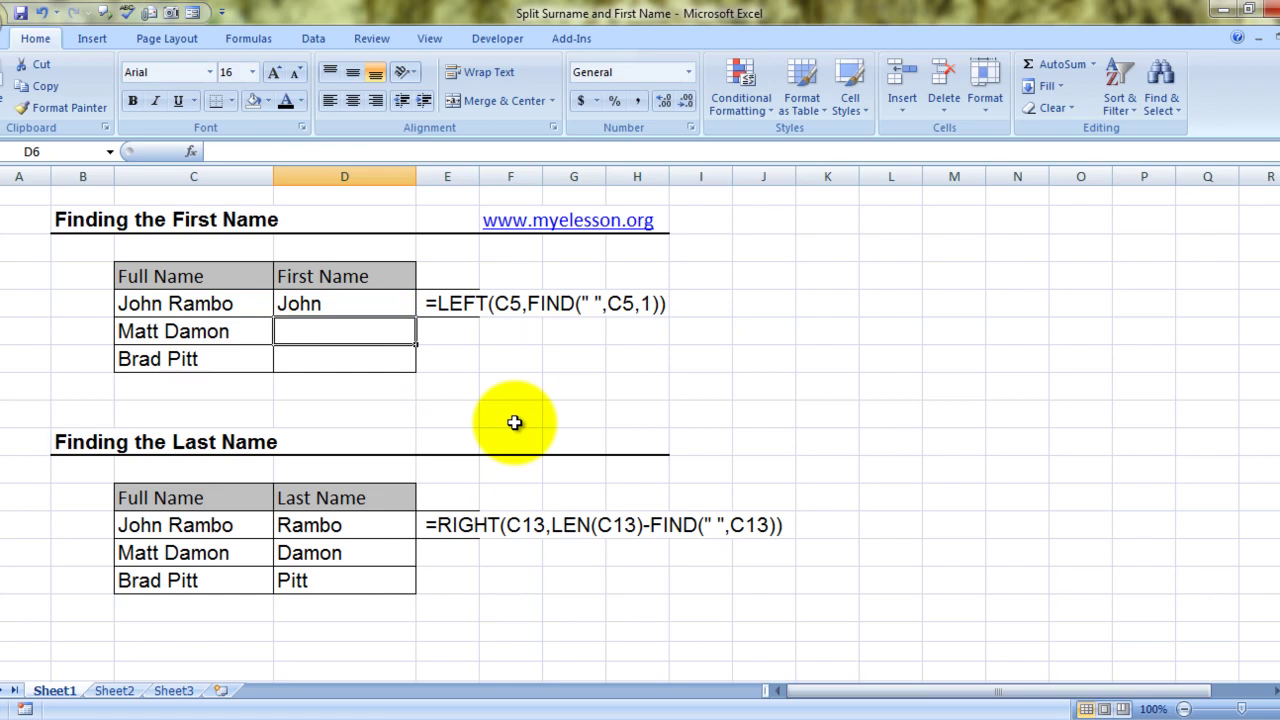
Step: Replace the first name in C6 with "Damgoodmatt", keeping the surname, and widen column C to fit the full name
{"action": "left_click", "coordinate": [131, 331]}
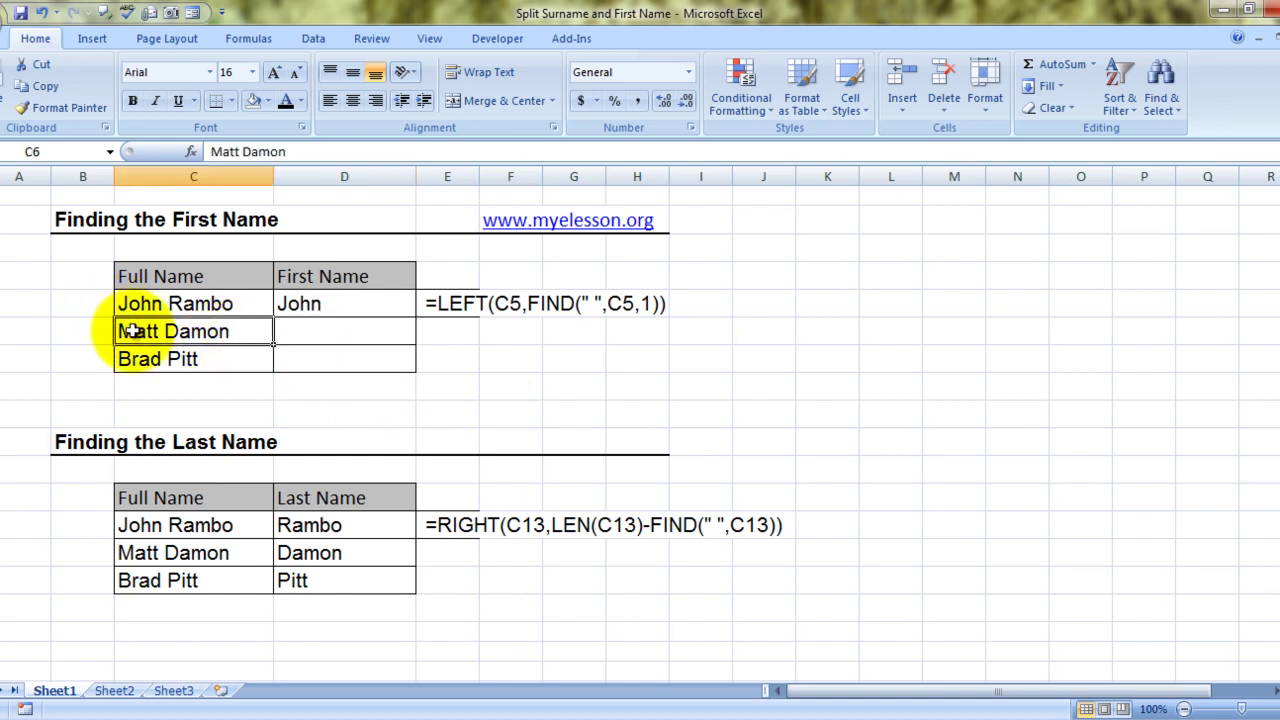
{"action": "left_click", "coordinate": [241, 151]}
{"action": "key", "text": "BackSpace"}
{"action": "key", "text": "BackSpace"}
{"action": "key", "text": "BackSpace"}
{"action": "key", "text": "BackSpace"}
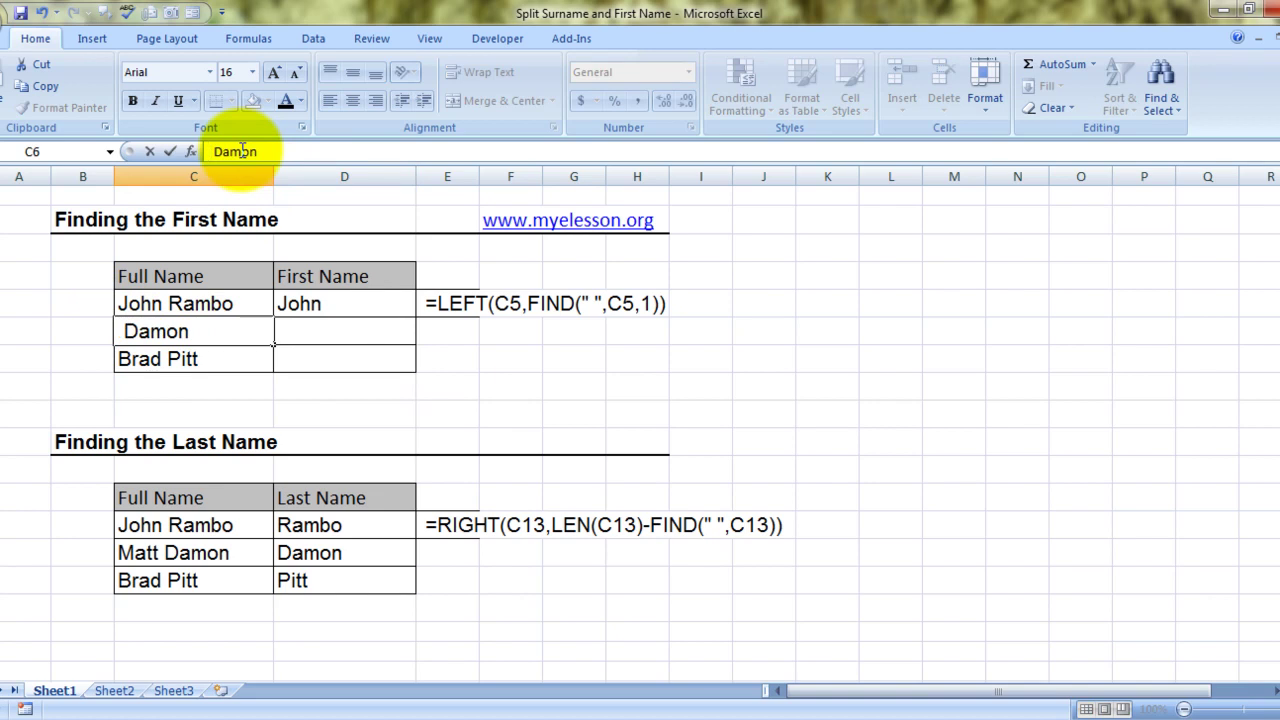
{"action": "type", "text": "Damgoo"}
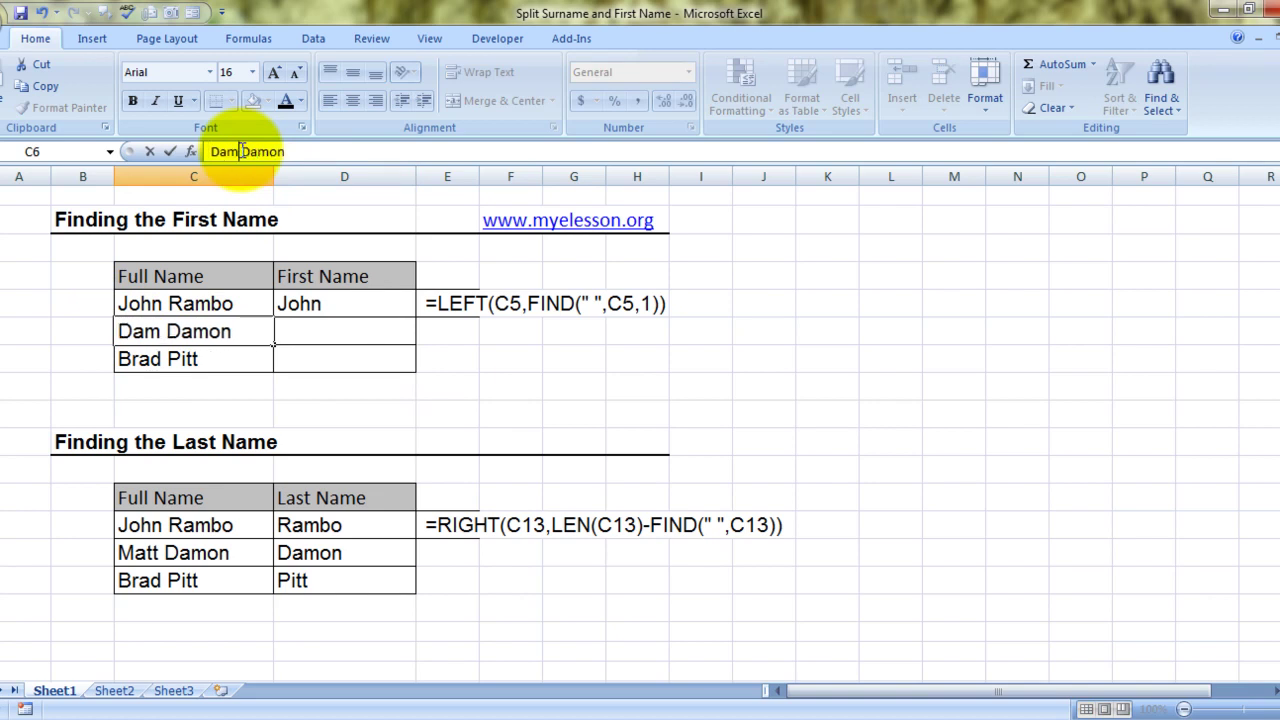
{"action": "type", "text": "dMa"}
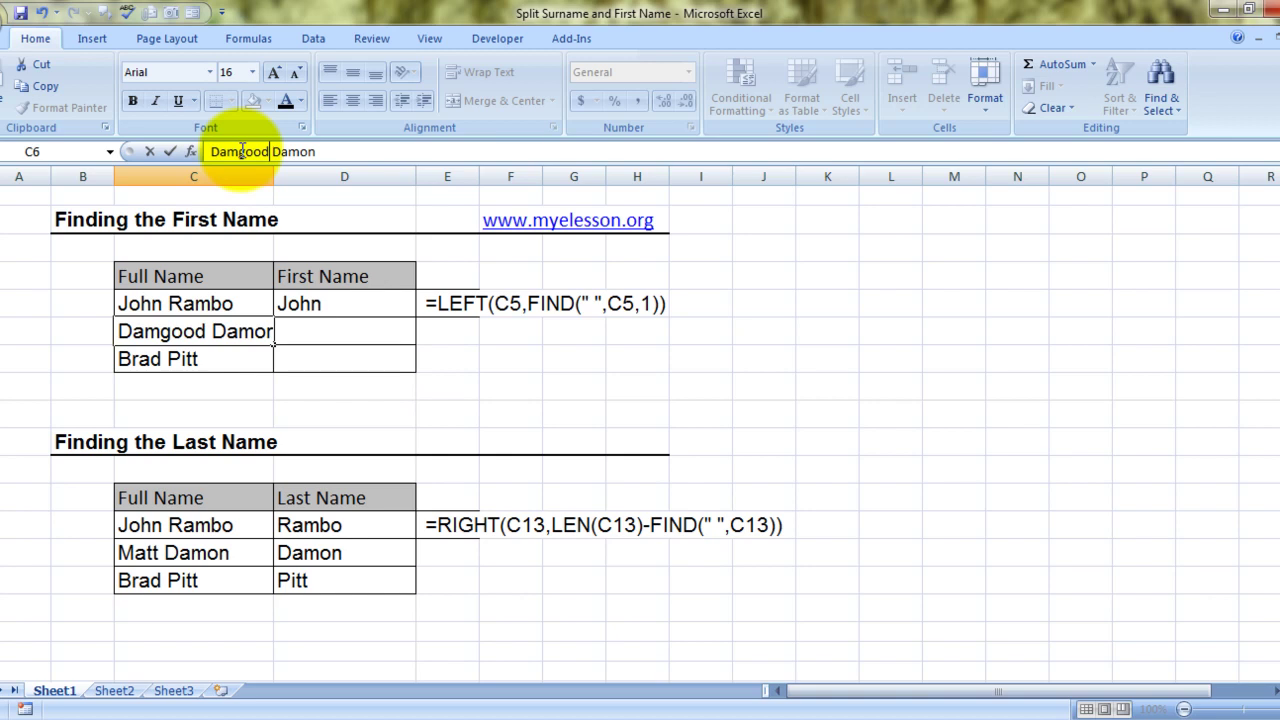
{"action": "key", "text": "BackSpace"}
{"action": "key", "text": "BackSpace"}
{"action": "type", "text": "matt"}
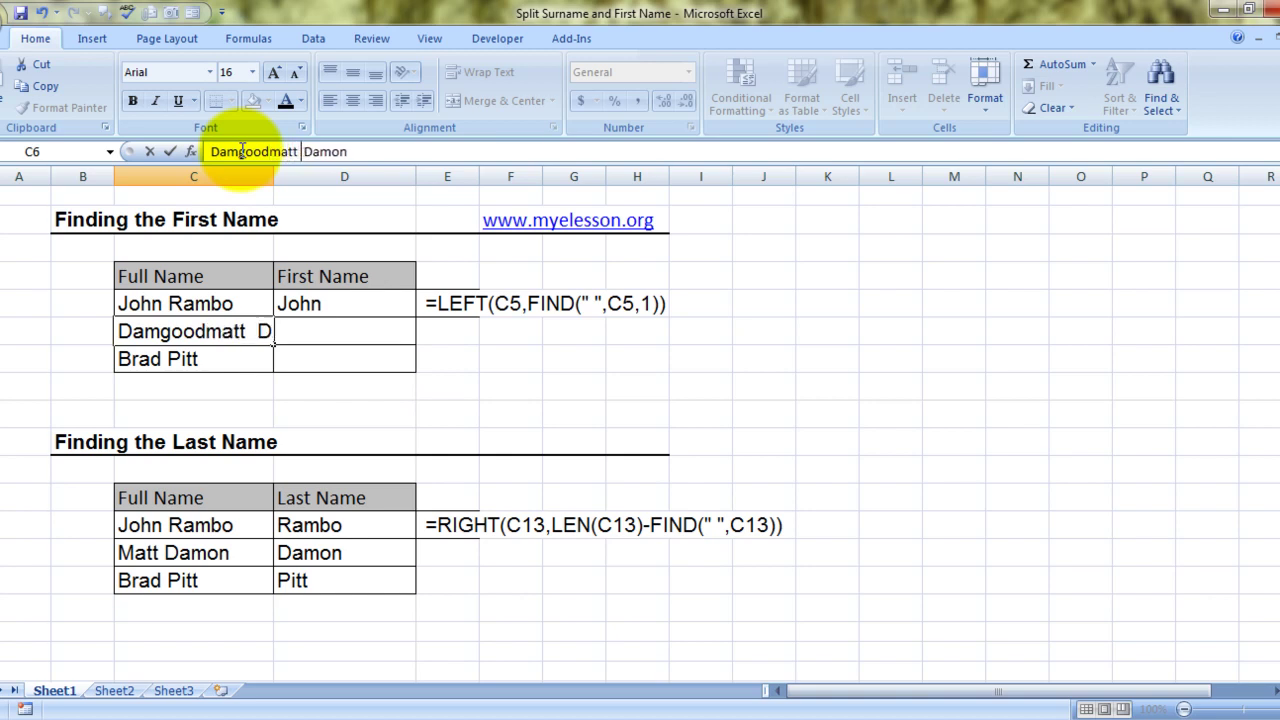
{"action": "key", "text": "Return"}
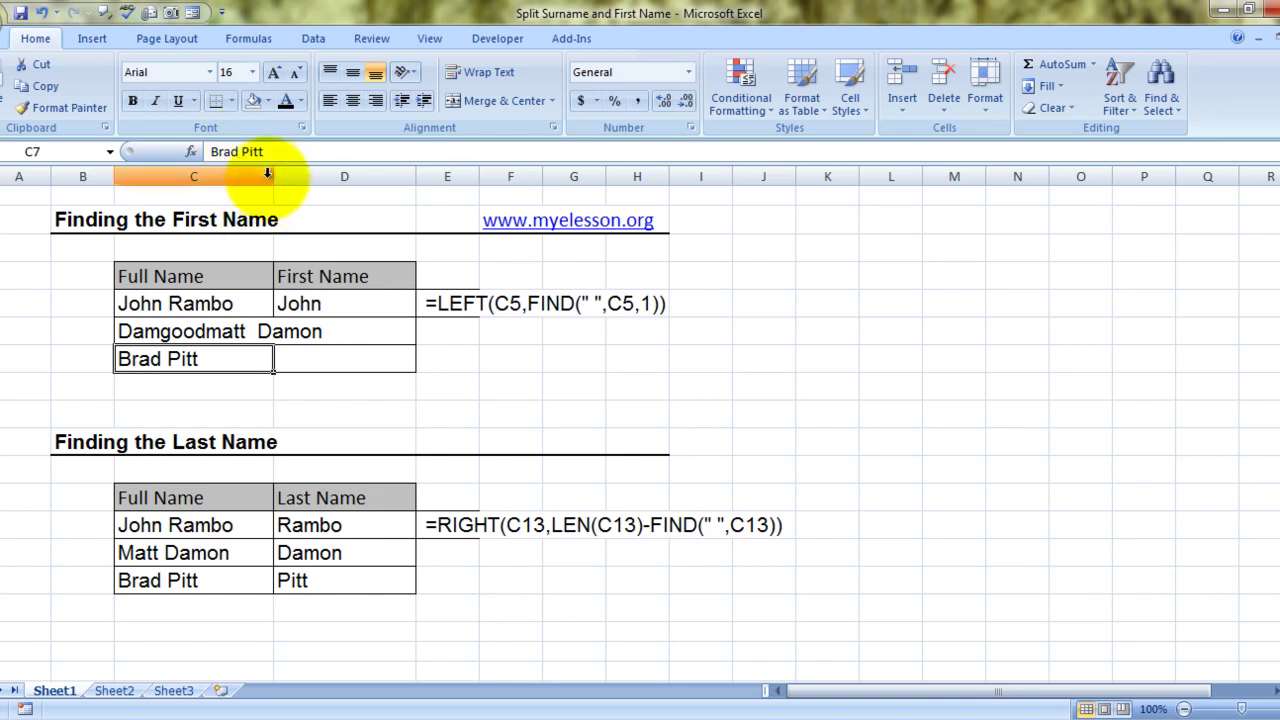
{"action": "left_click_drag", "start_coordinate": [274, 177], "coordinate": [305, 182]}
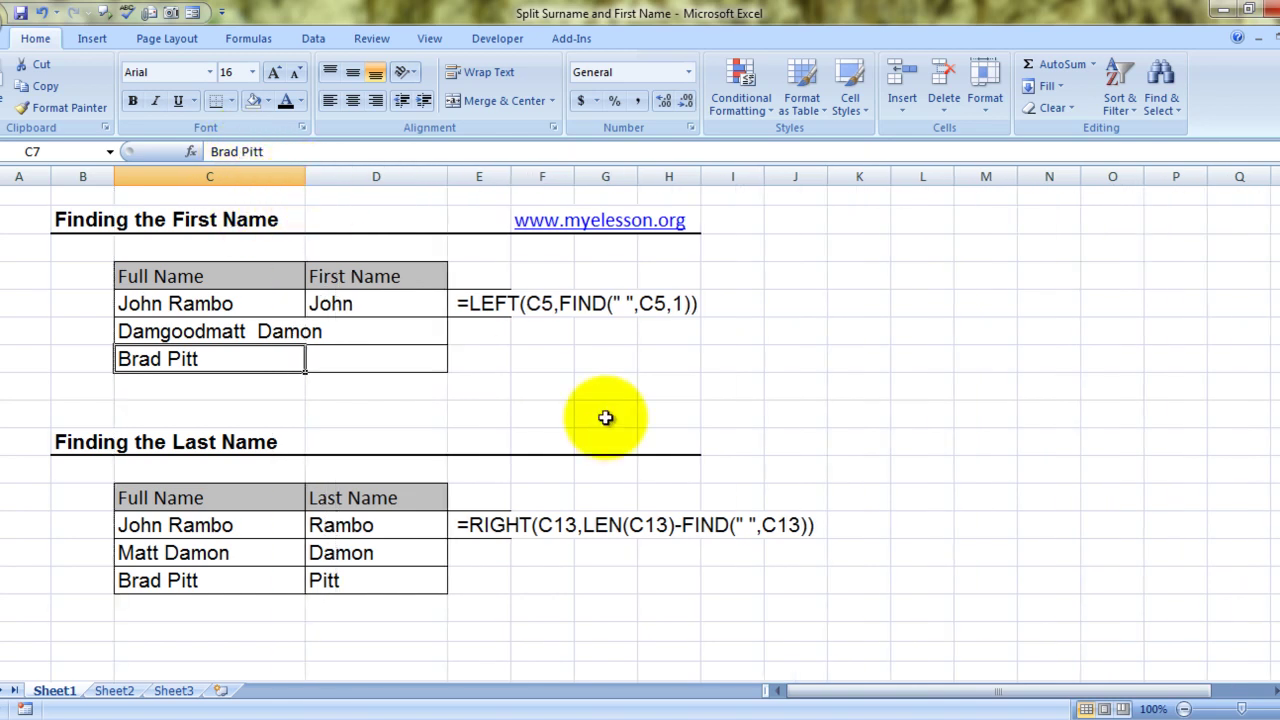
{"action": "left_click_drag", "start_coordinate": [306, 180], "coordinate": [340, 179]}
Step: Copy the first-name formula from D5 into D6
{"action": "key", "text": "Up"}
{"action": "key", "text": "Right"}
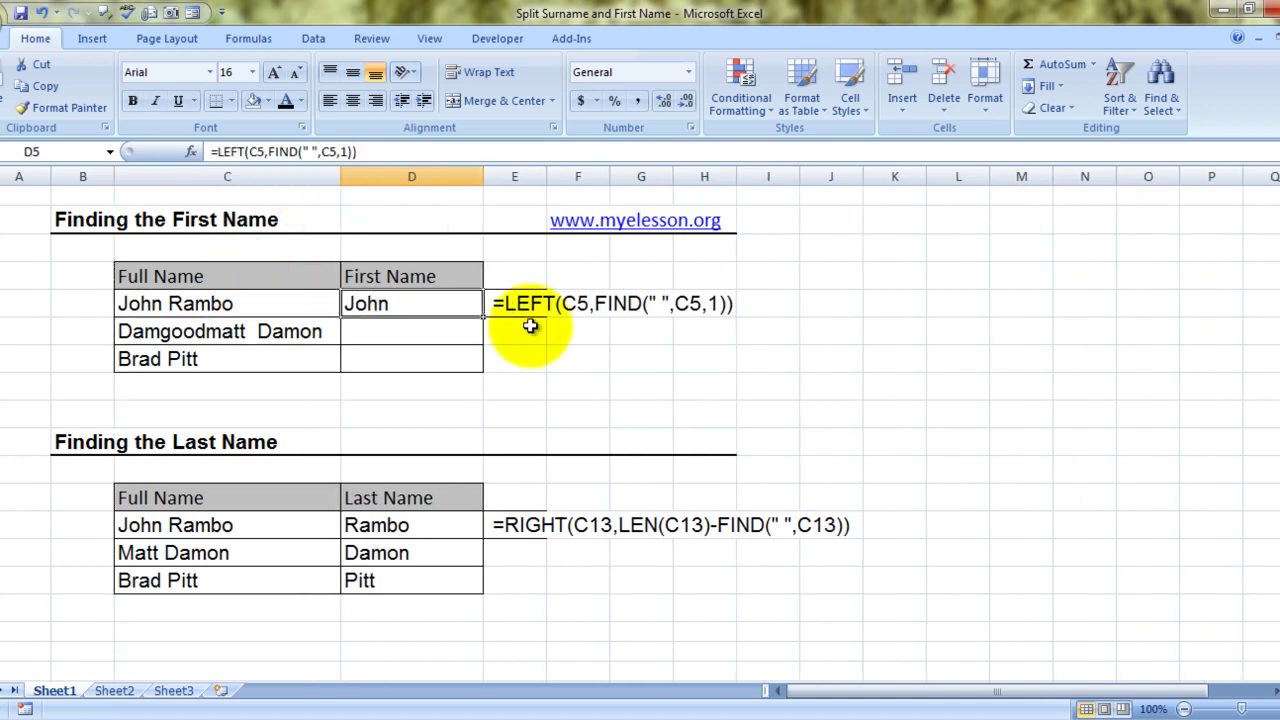
{"action": "key", "text": "ctrl+c"}
{"action": "key", "text": "Down"}
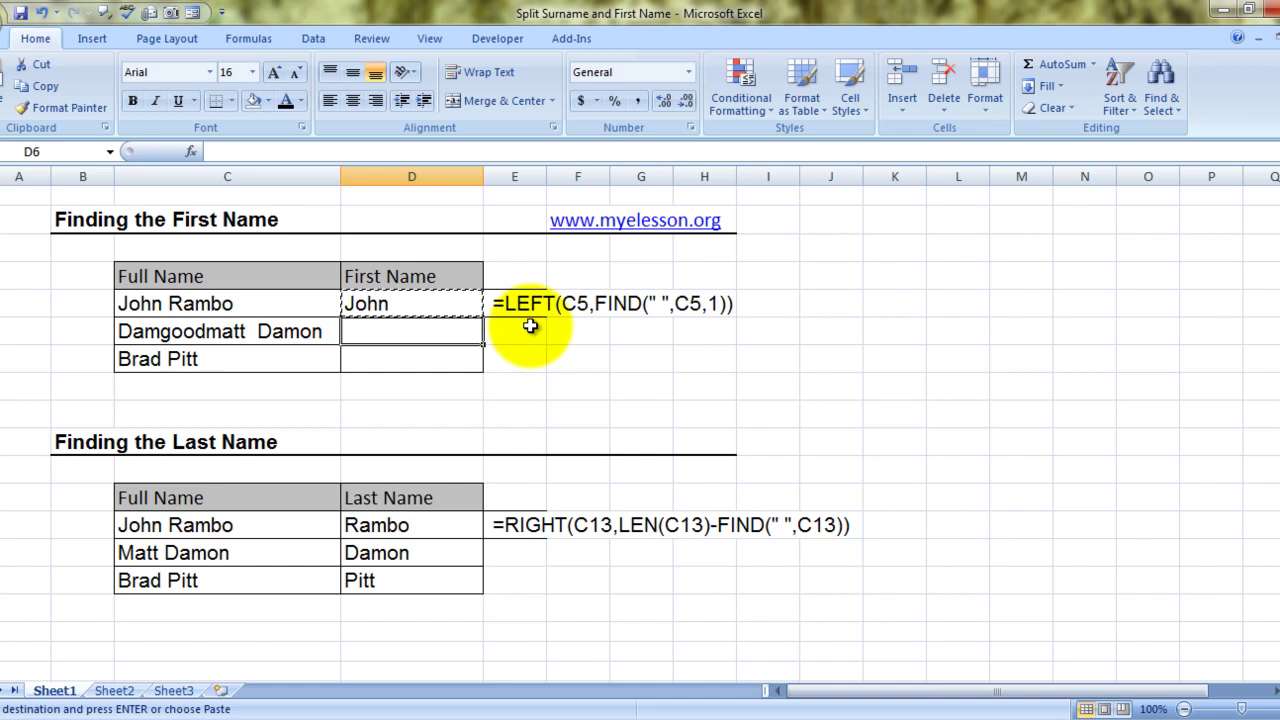
{"action": "key", "text": "ctrl+v"}
{"action": "key", "text": "Escape"}
{"action": "key", "text": "Right"}
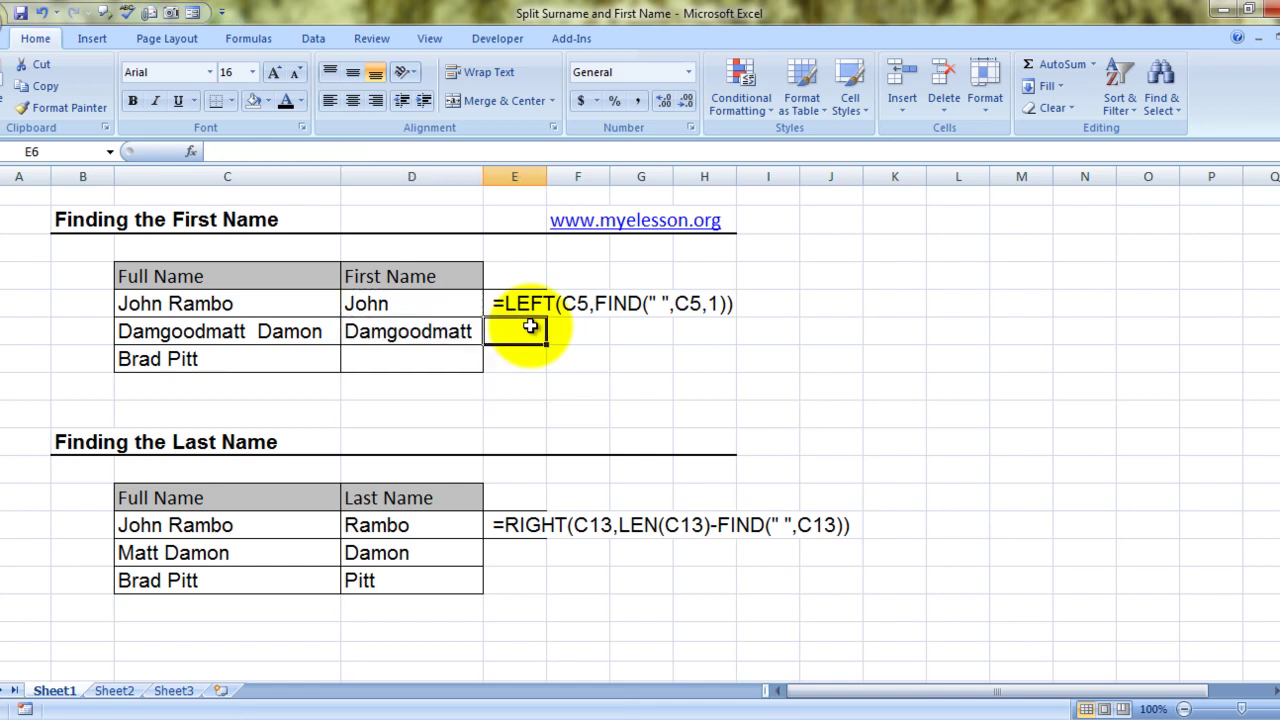
Step: Correct the first name in C6 to "Damngoodmatt" and widen column C slightly more
{"action": "double_click", "coordinate": [160, 331]}
{"action": "type", "text": "n"}
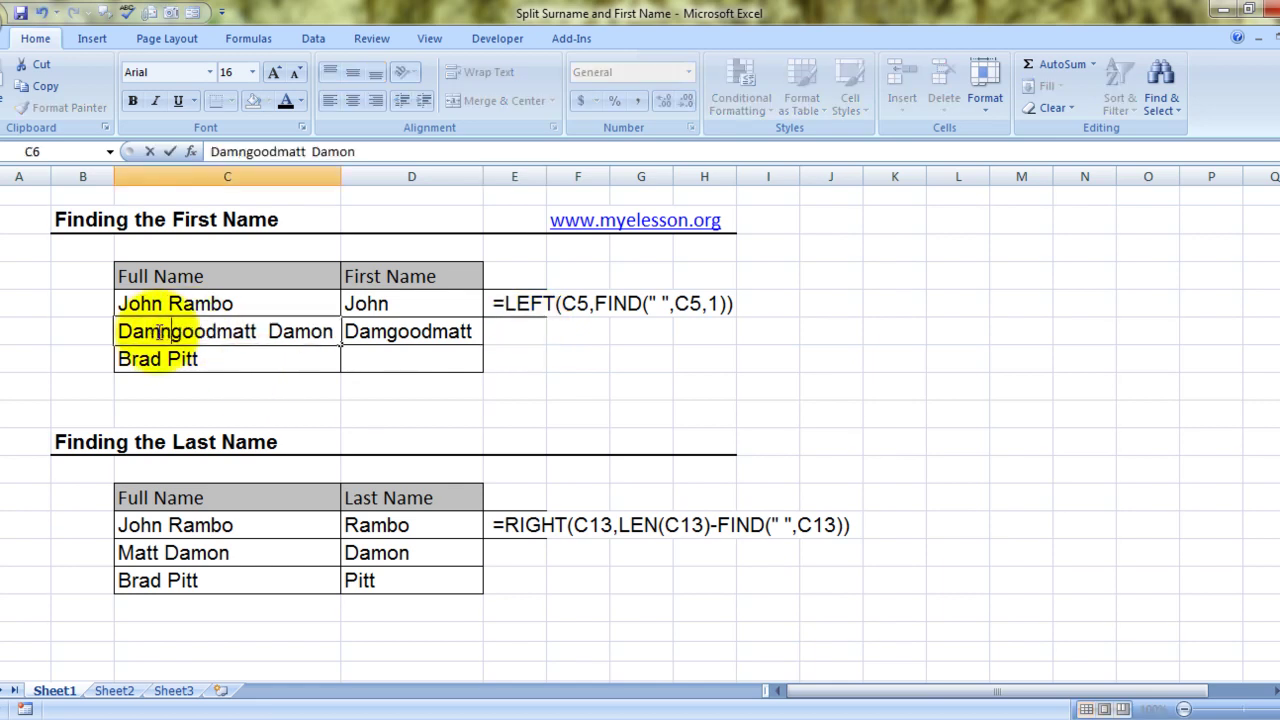
{"action": "key", "text": "Return"}
{"action": "key", "text": "Right"}
{"action": "key", "text": "Up"}
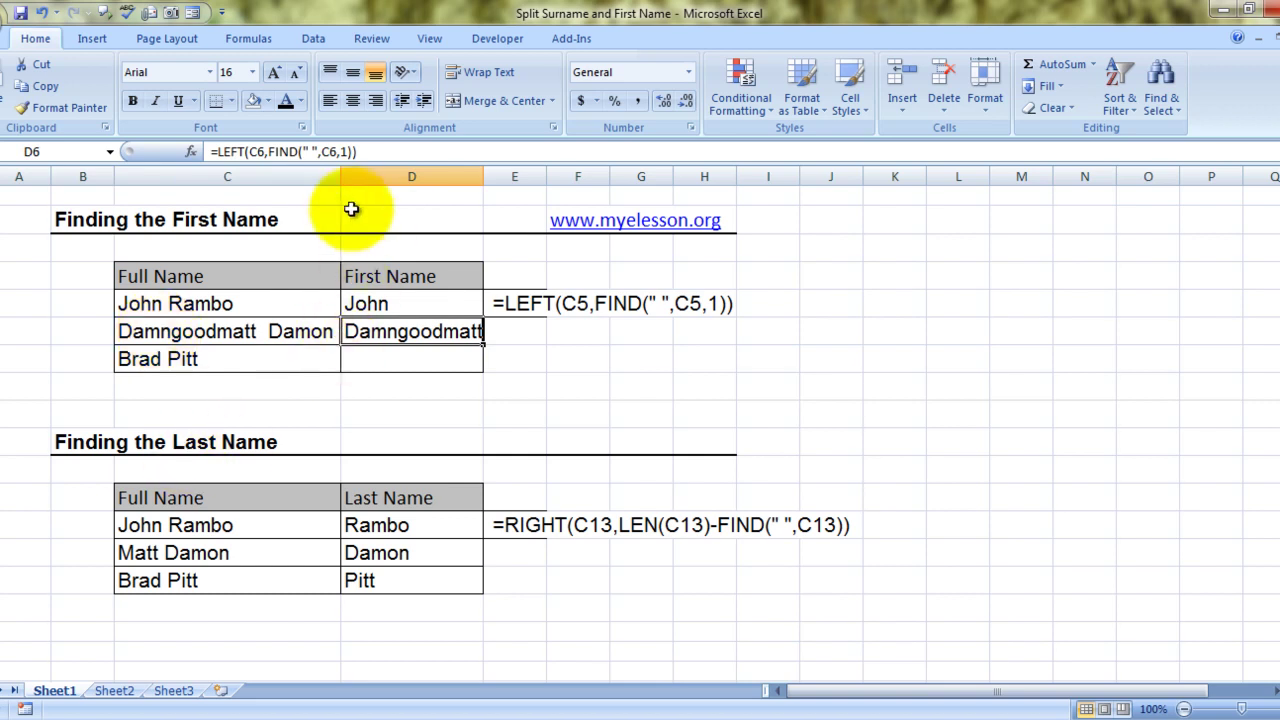
{"action": "left_click_drag", "start_coordinate": [340, 178], "coordinate": [366, 178]}
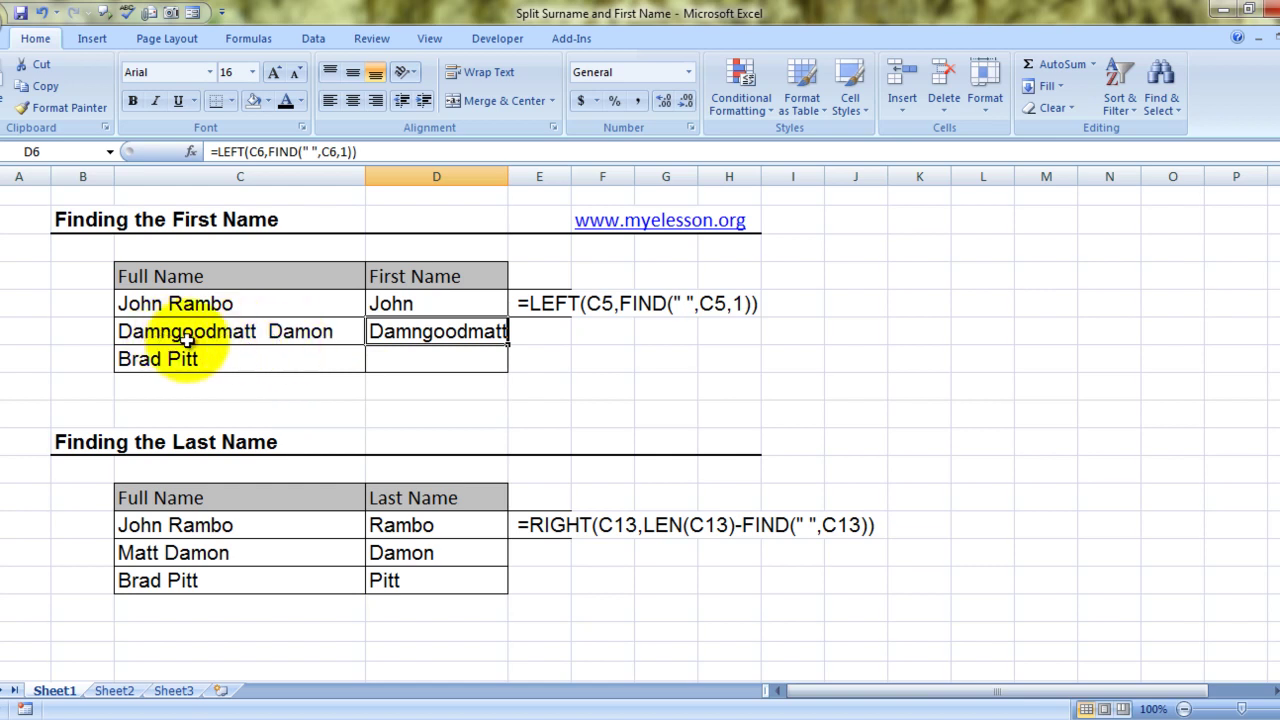
Step: Start a first-name formula in D7 using the LEFT function with C7 as its text argument
{"action": "key", "text": "Down"}
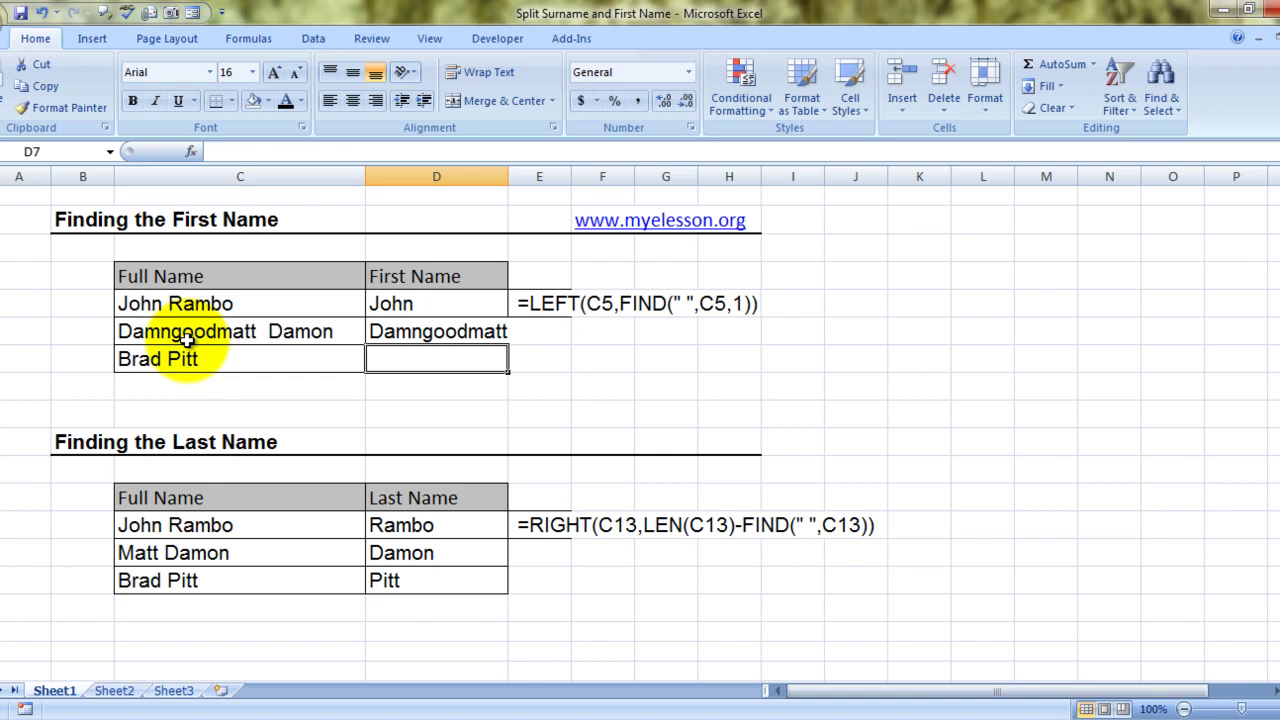
{"action": "type", "text": "=left"}
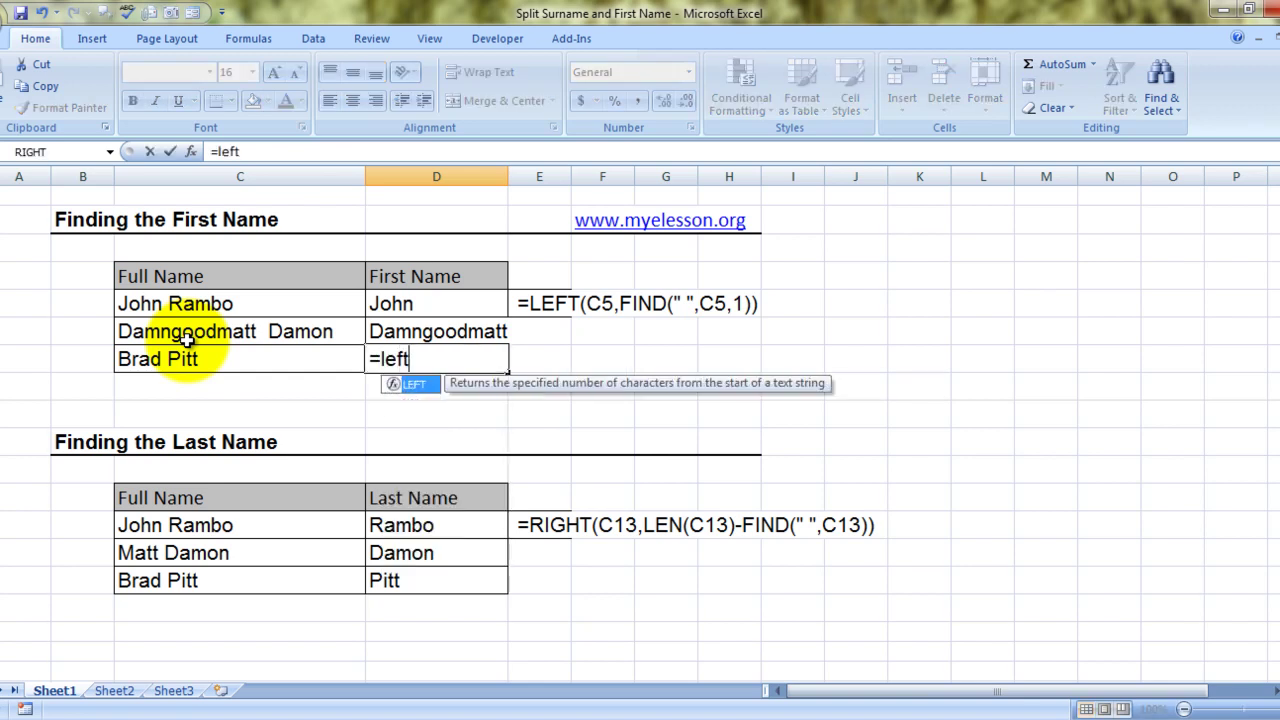
{"action": "key", "text": "Tab"}
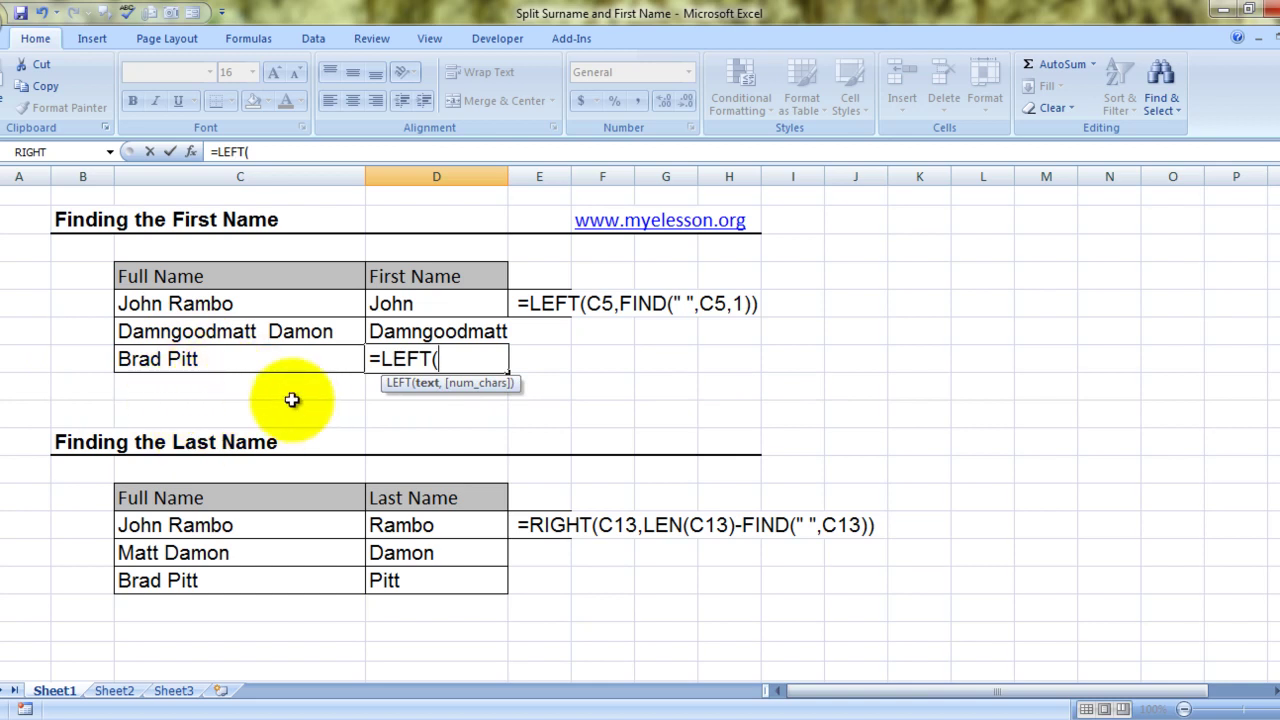
{"action": "left_click", "coordinate": [206, 359]}
{"action": "type", "text": ","}
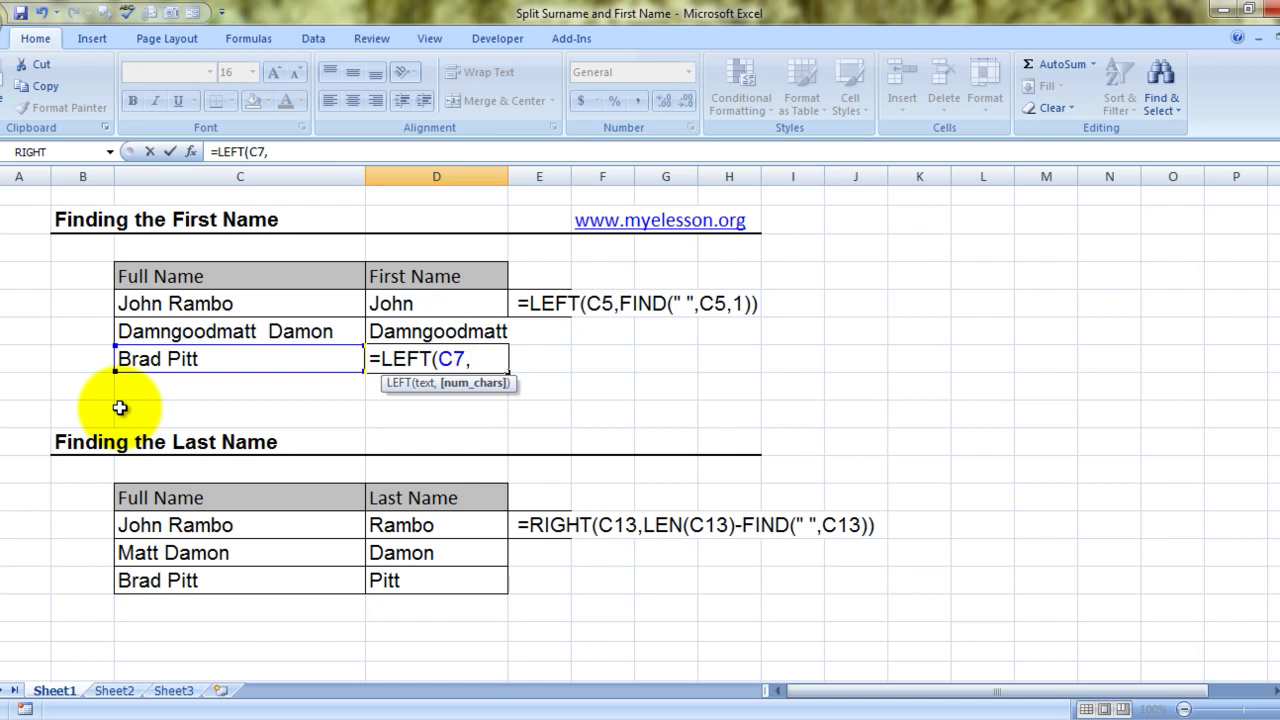
Step: Complete the D7 formula with FIND(" ",C7,1) as the number of characters, giving =LEFT(C7,FIND(" ",C7,1))
{"action": "type", "text": "fin"}
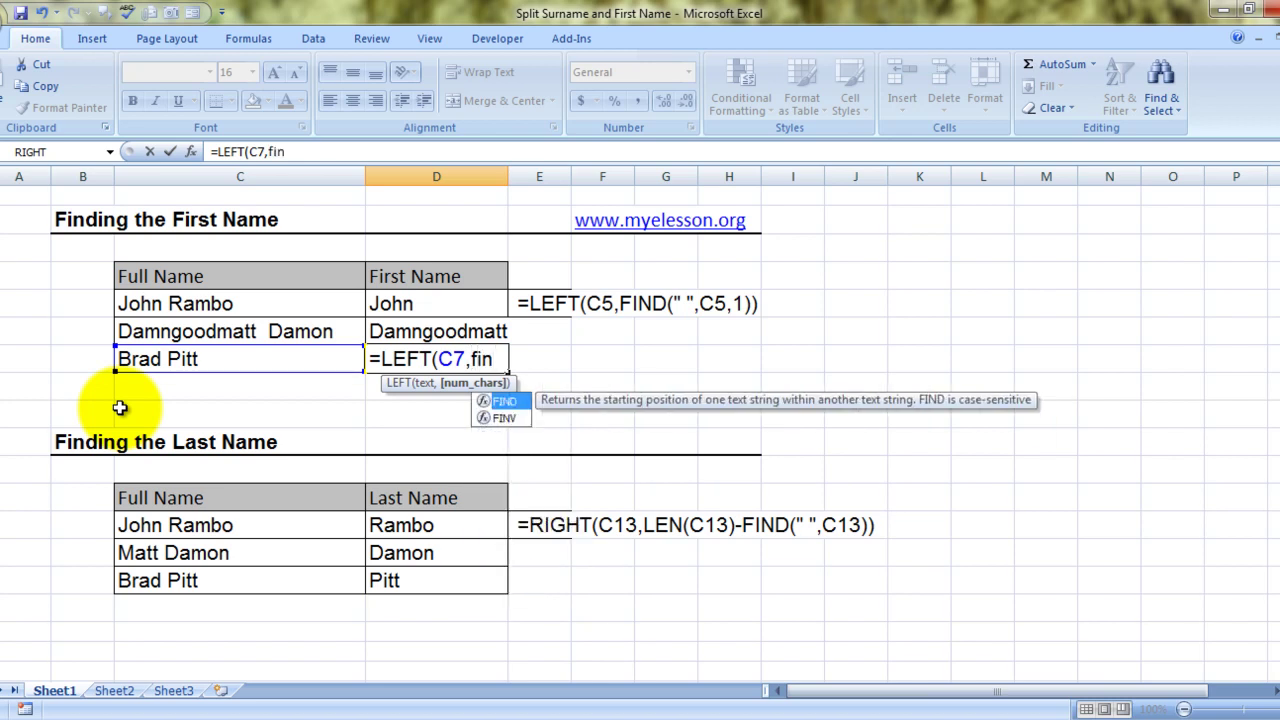
{"action": "key", "text": "Tab"}
{"action": "left_click", "coordinate": [150, 362]}
{"action": "type", "text": ","}
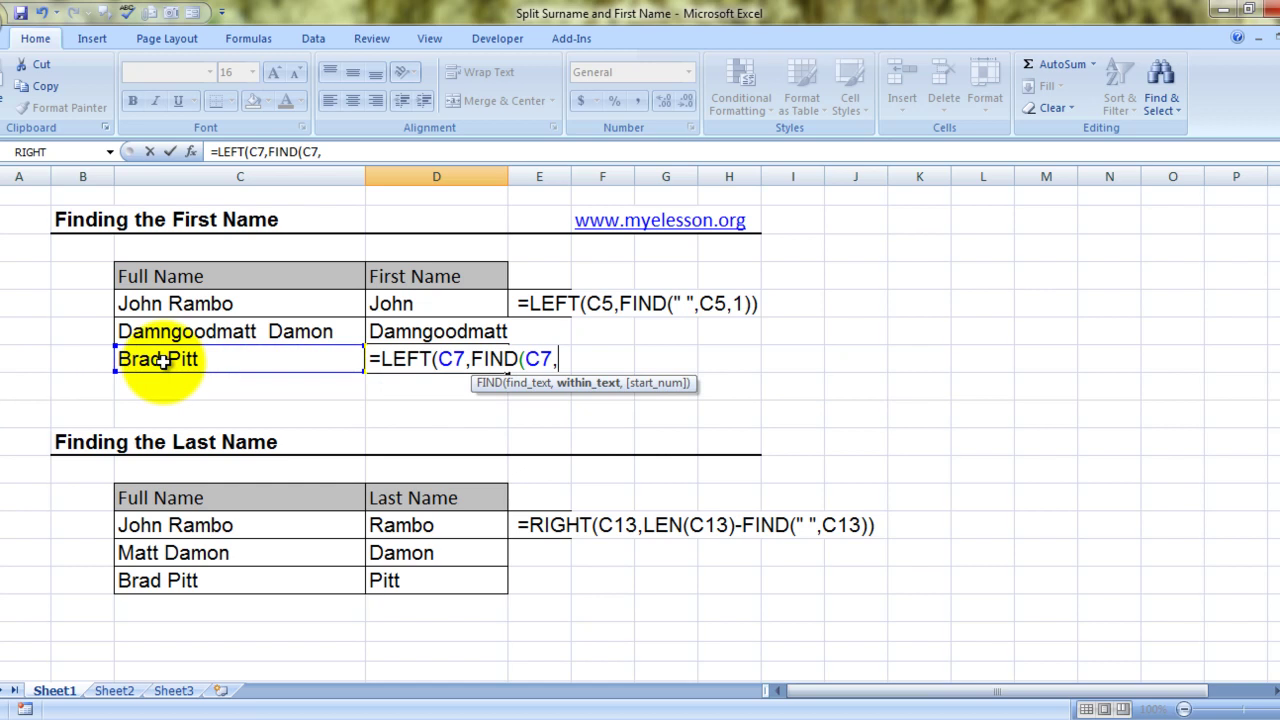
{"action": "key", "text": "BackSpace"}
{"action": "key", "text": "BackSpace"}
{"action": "key", "text": "BackSpace"}
{"action": "type", "text": "\" \","}
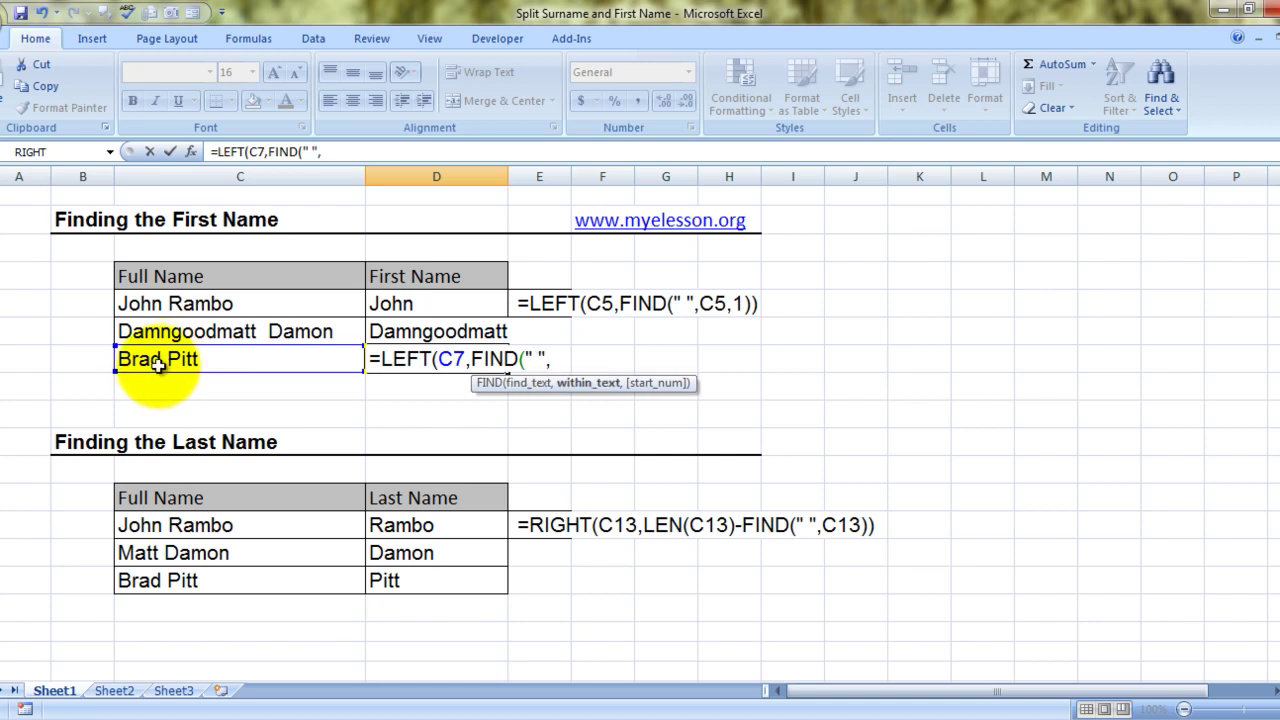
{"action": "left_click", "coordinate": [165, 366]}
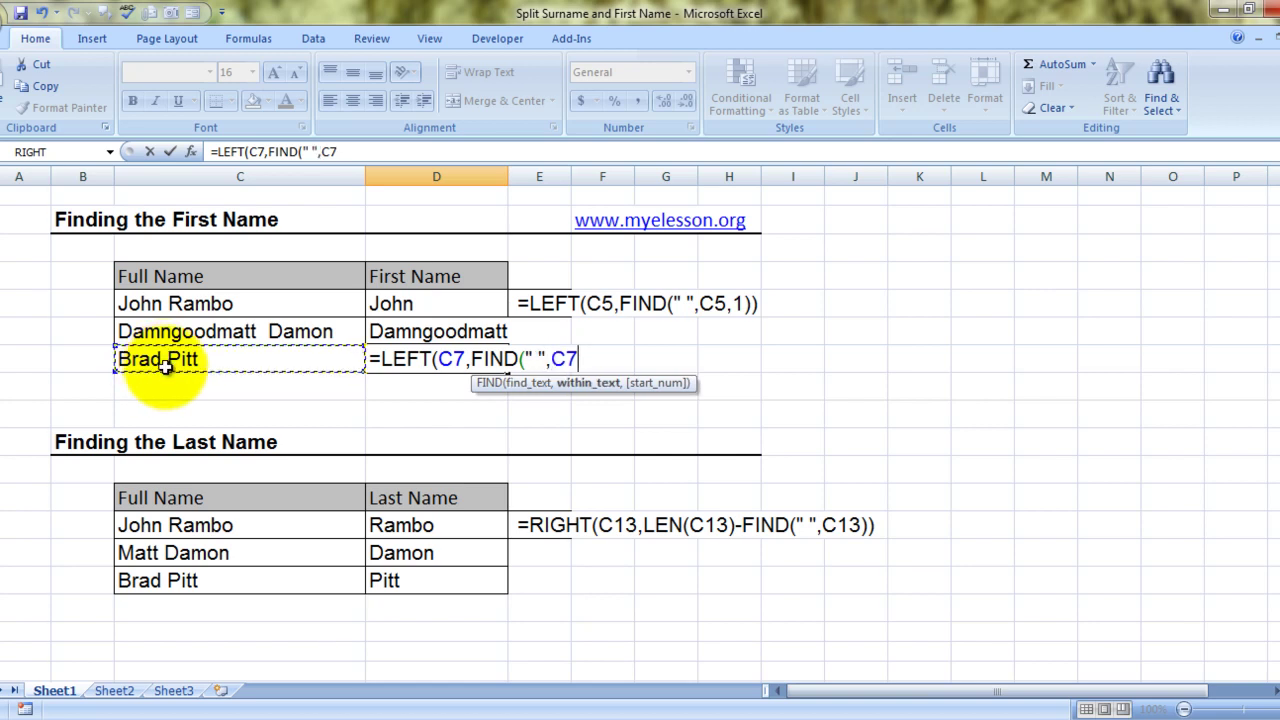
{"action": "type", "text": ",1)"}
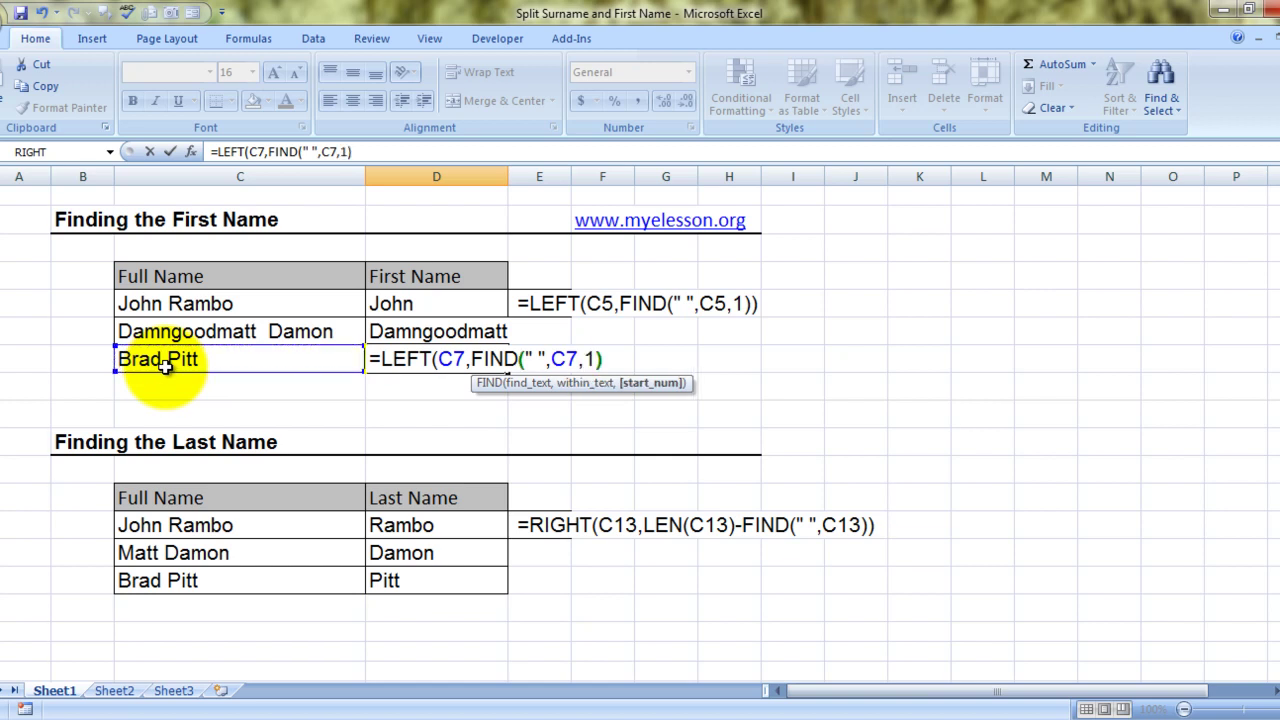
{"action": "type", "text": ")"}
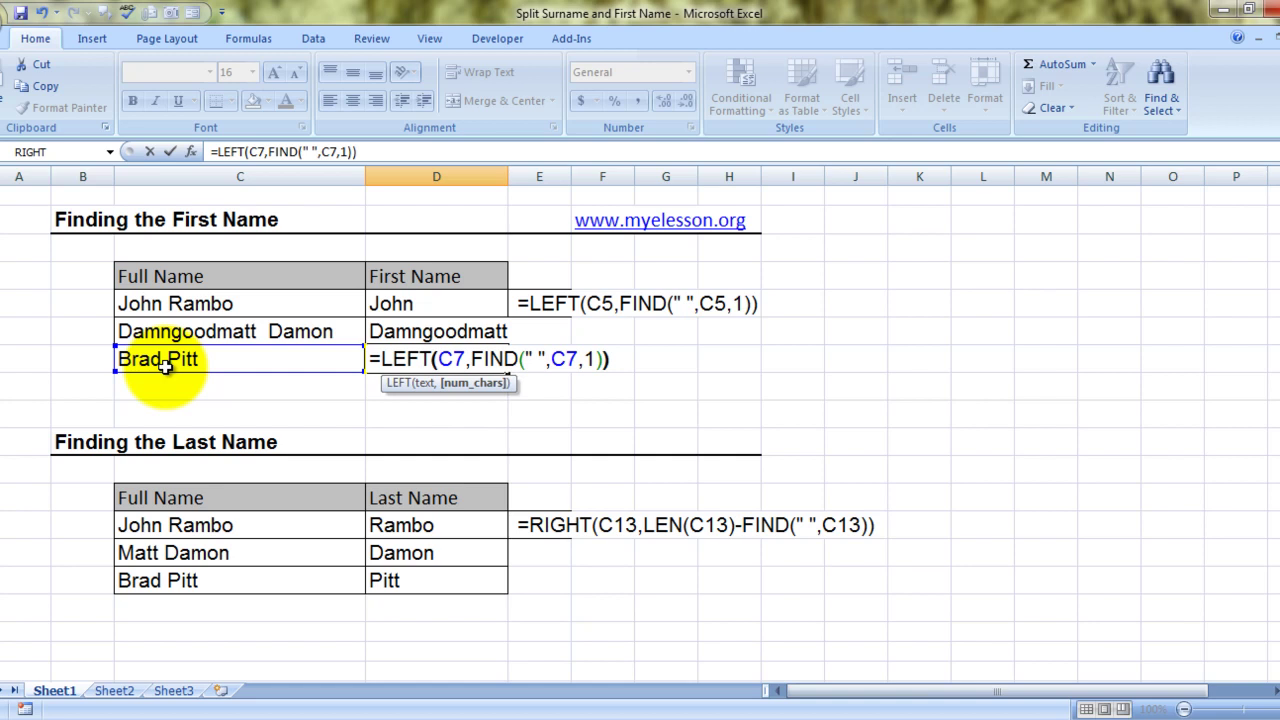
{"action": "key", "text": "Return"}
{"action": "key", "text": "Up"}
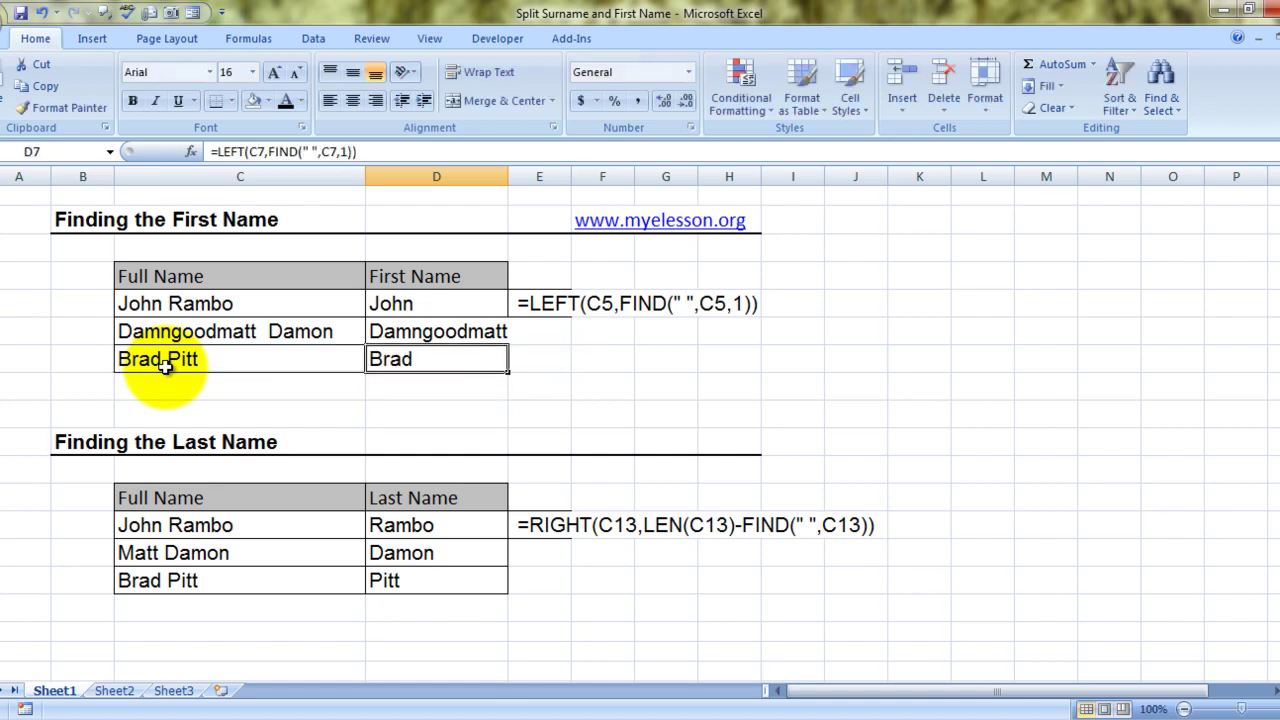
Step: Test the D7 formula by changing the first name in C7 to "Bradly", and undo the change
{"action": "left_click", "coordinate": [158, 360]}
{"action": "key", "text": "Right"}
{"action": "left_click", "coordinate": [159, 359]}
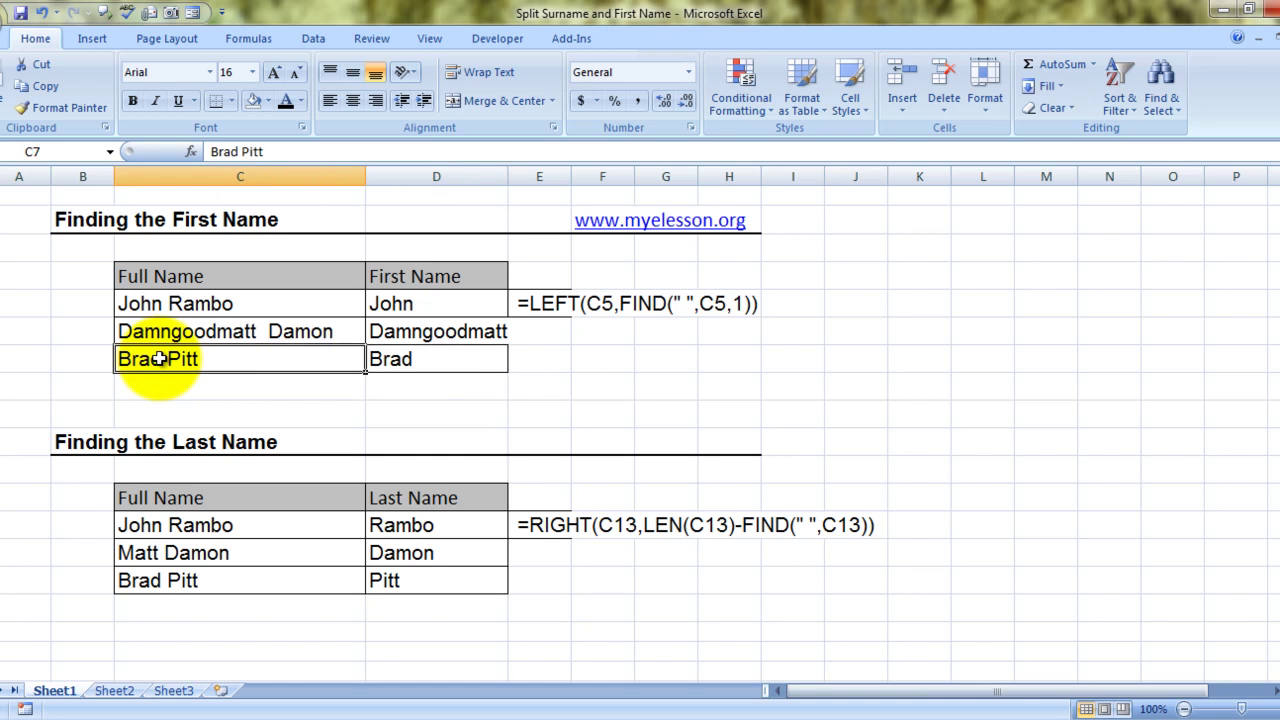
{"action": "left_click", "coordinate": [239, 152]}
{"action": "type", "text": "ly"}
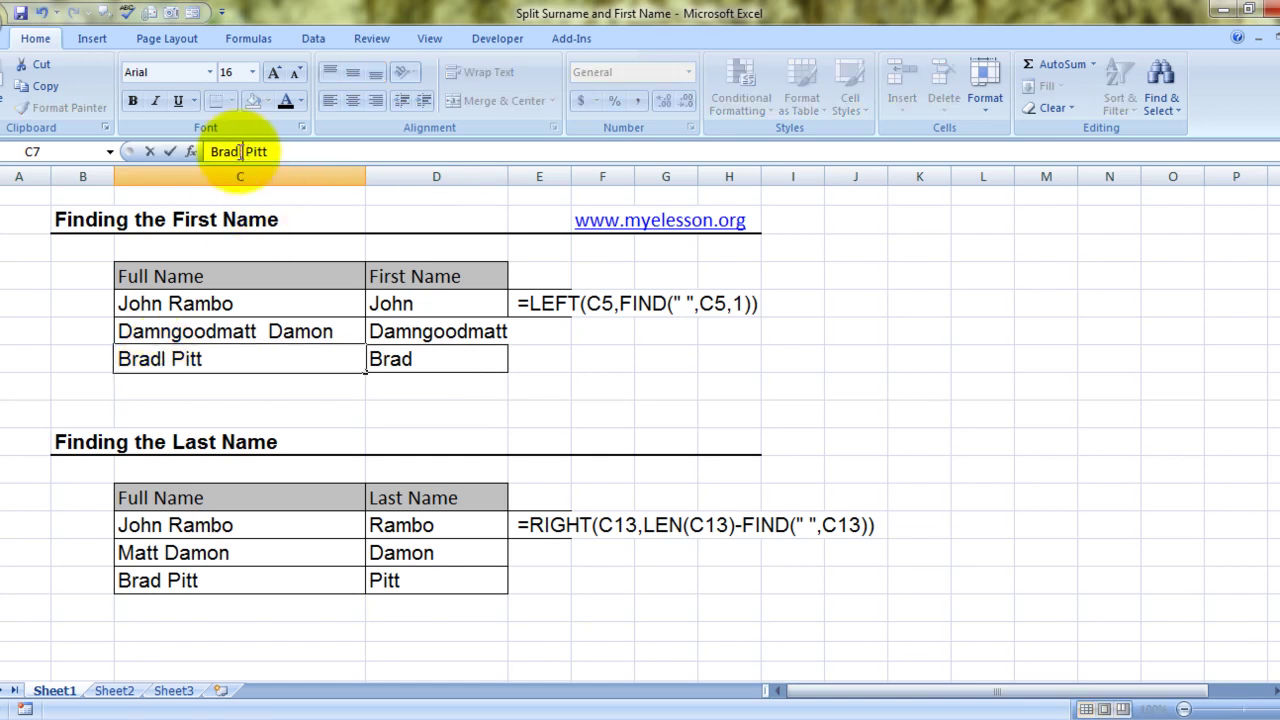
{"action": "key", "text": "Return"}
{"action": "key", "text": "Up"}
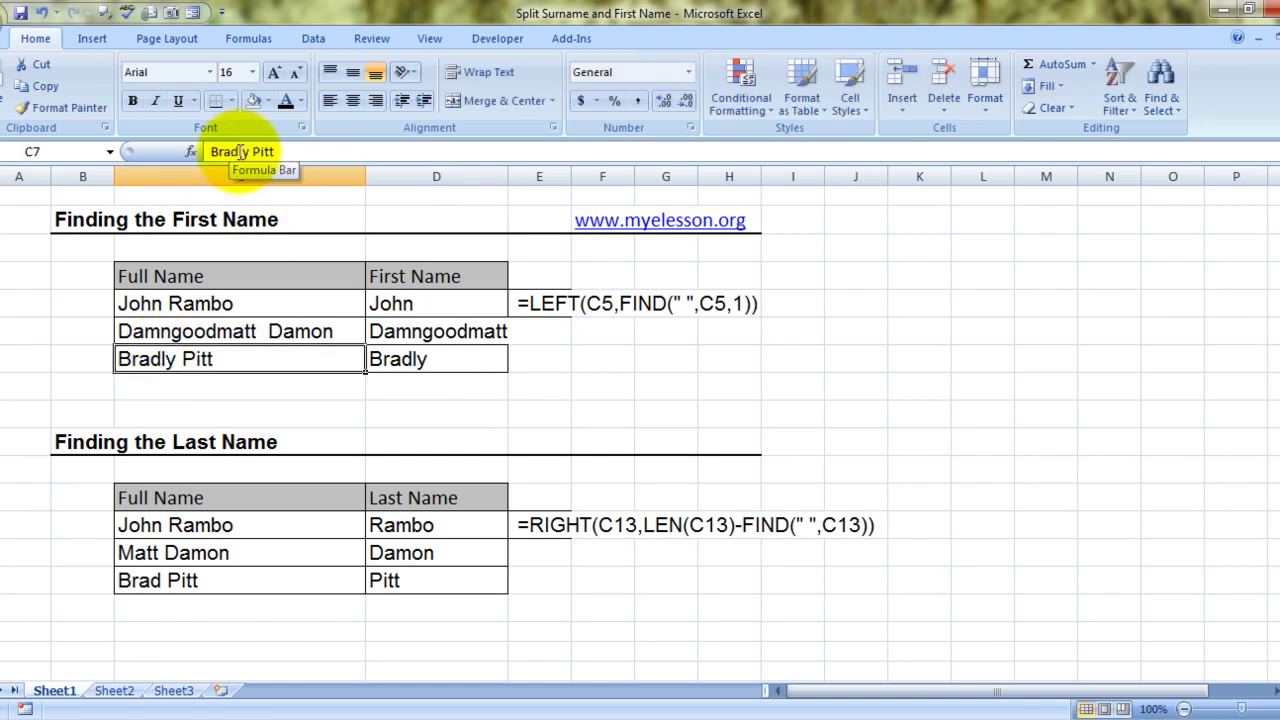
{"action": "key", "text": "ctrl+z"}
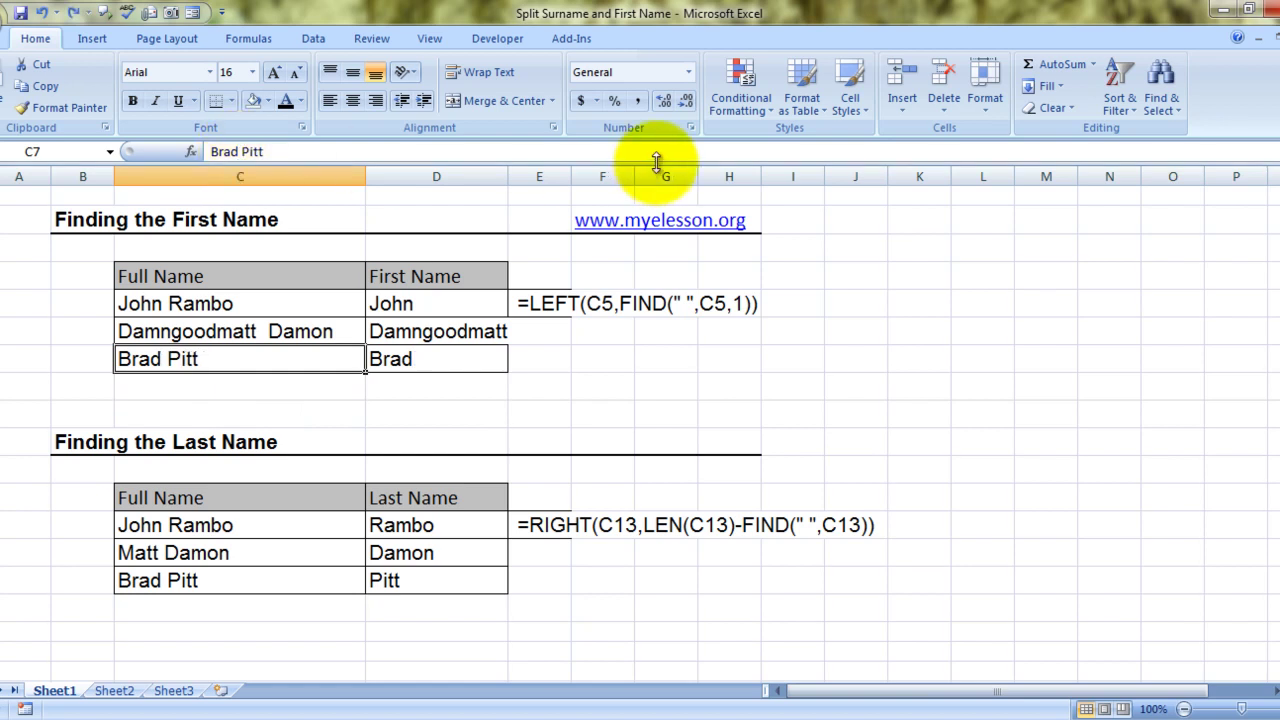
Step: Look over the Finding the Last Name table, including the existing formula in D13 and its full names
{"action": "left_click", "coordinate": [630, 354]}
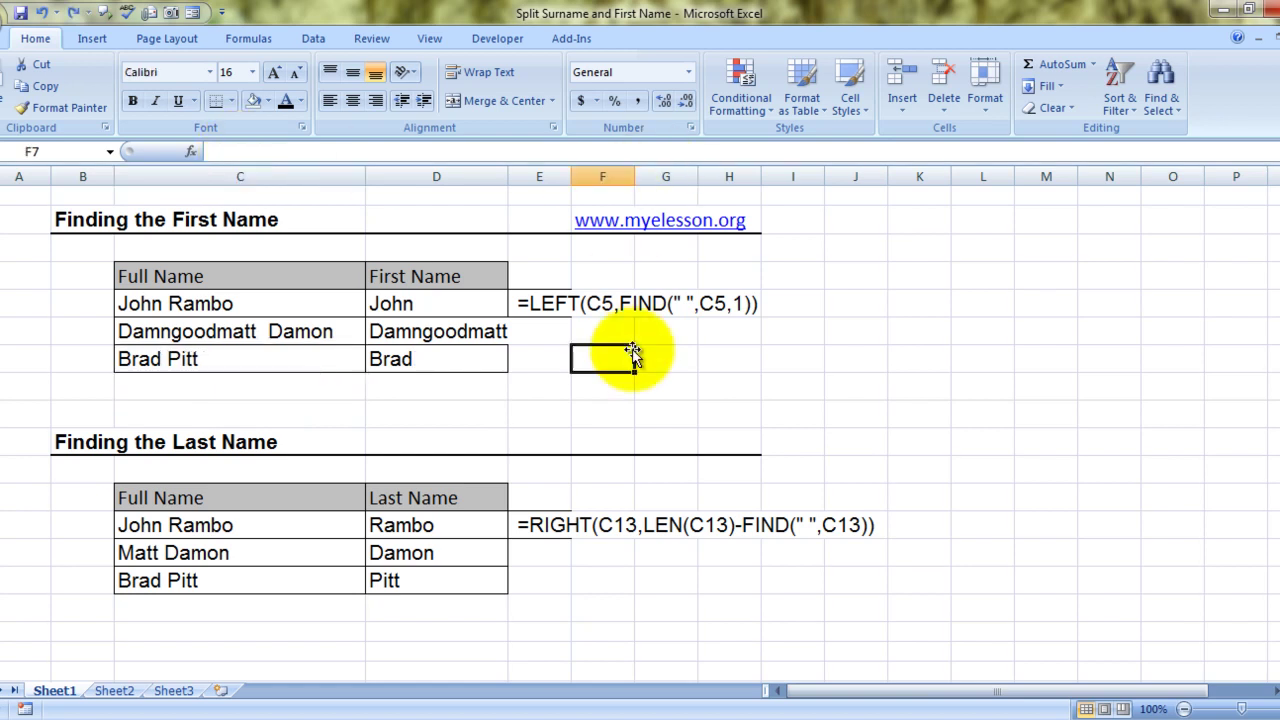
{"action": "key", "text": "Down"}
{"action": "key", "text": "Down"}
{"action": "key", "text": "Down"}
{"action": "key", "text": "Down"}
{"action": "key", "text": "Left"}
{"action": "key", "text": "Left"}
{"action": "key", "text": "Left"}
{"action": "key", "text": "Down"}
{"action": "key", "text": "Down"}
{"action": "key", "text": "Right"}
{"action": "key", "text": "Right"}
{"action": "key", "text": "Left"}
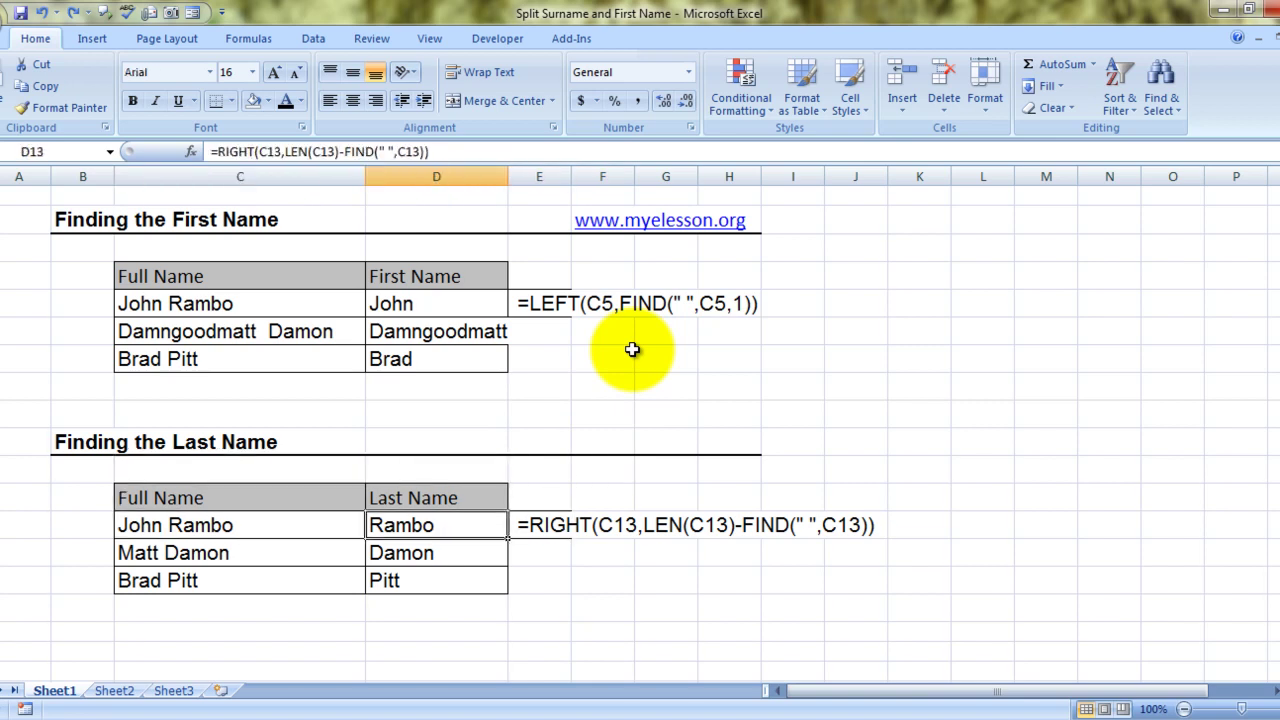
{"action": "key", "text": "Left"}
{"action": "key", "text": "Down"}
{"action": "key", "text": "Down"}
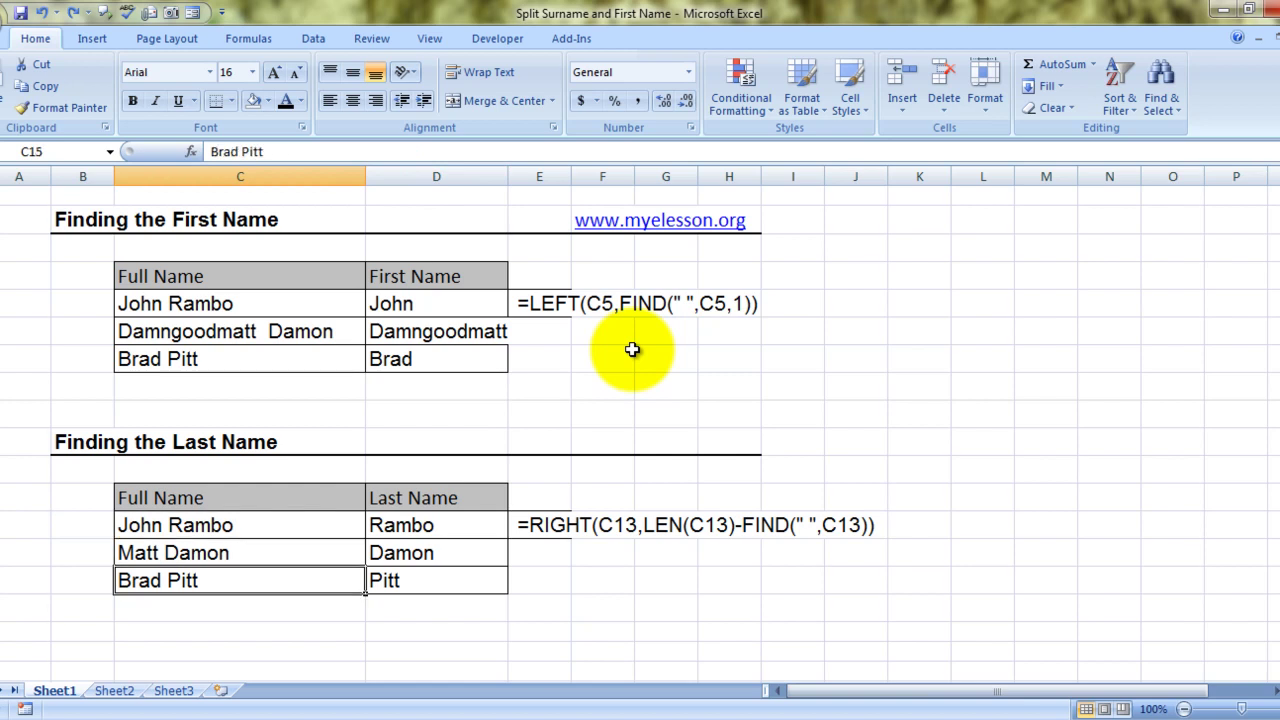
Step: Copy the full name from C6 into C14 of the last-name table
{"action": "key", "text": "Up"}
{"action": "key", "text": "Up"}
{"action": "key", "text": "Up"}
{"action": "key", "text": "Up"}
{"action": "key", "text": "Up"}
{"action": "key", "text": "Up"}
{"action": "key", "text": "Up"}
{"action": "key", "text": "Up"}
{"action": "key", "text": "Up"}
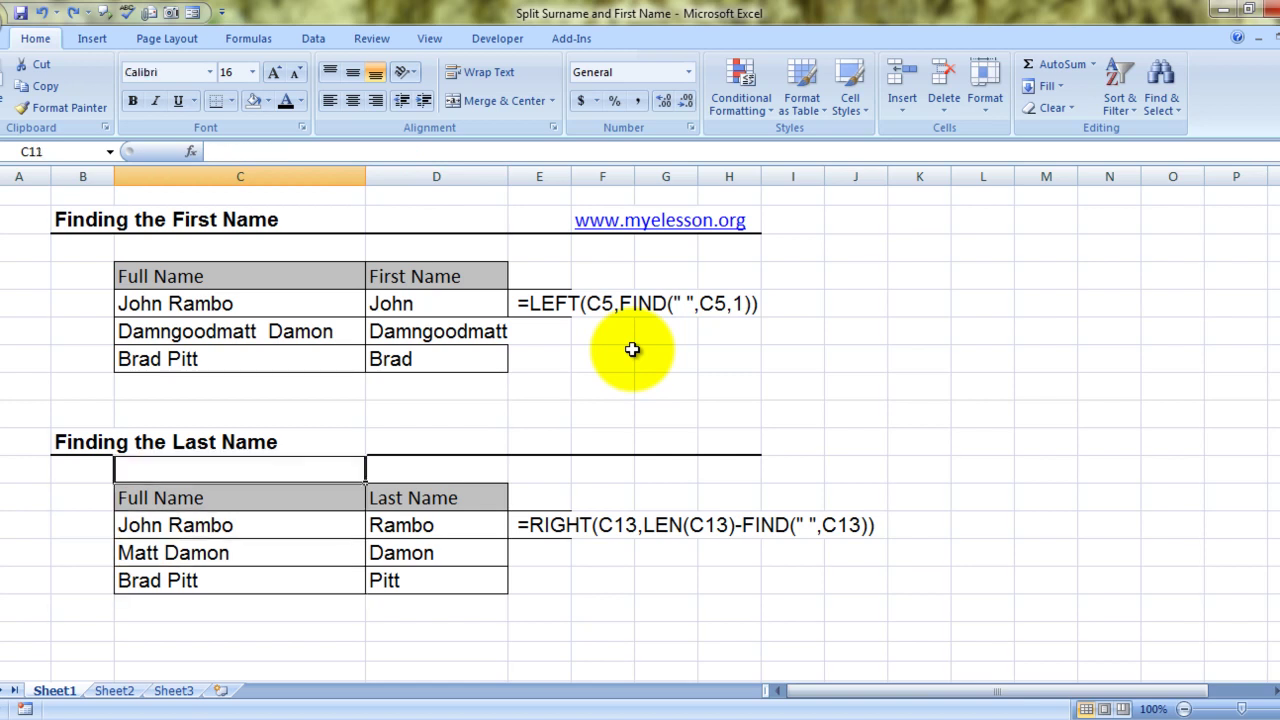
{"action": "key", "text": "ctrl+c"}
{"action": "key", "text": "Down"}
{"action": "key", "text": "Down"}
{"action": "key", "text": "Down"}
{"action": "key", "text": "Down"}
{"action": "key", "text": "Down"}
{"action": "key", "text": "Down"}
{"action": "key", "text": "Down"}
{"action": "key", "text": "Down"}
{"action": "key", "text": "Down"}
{"action": "key", "text": "Up"}
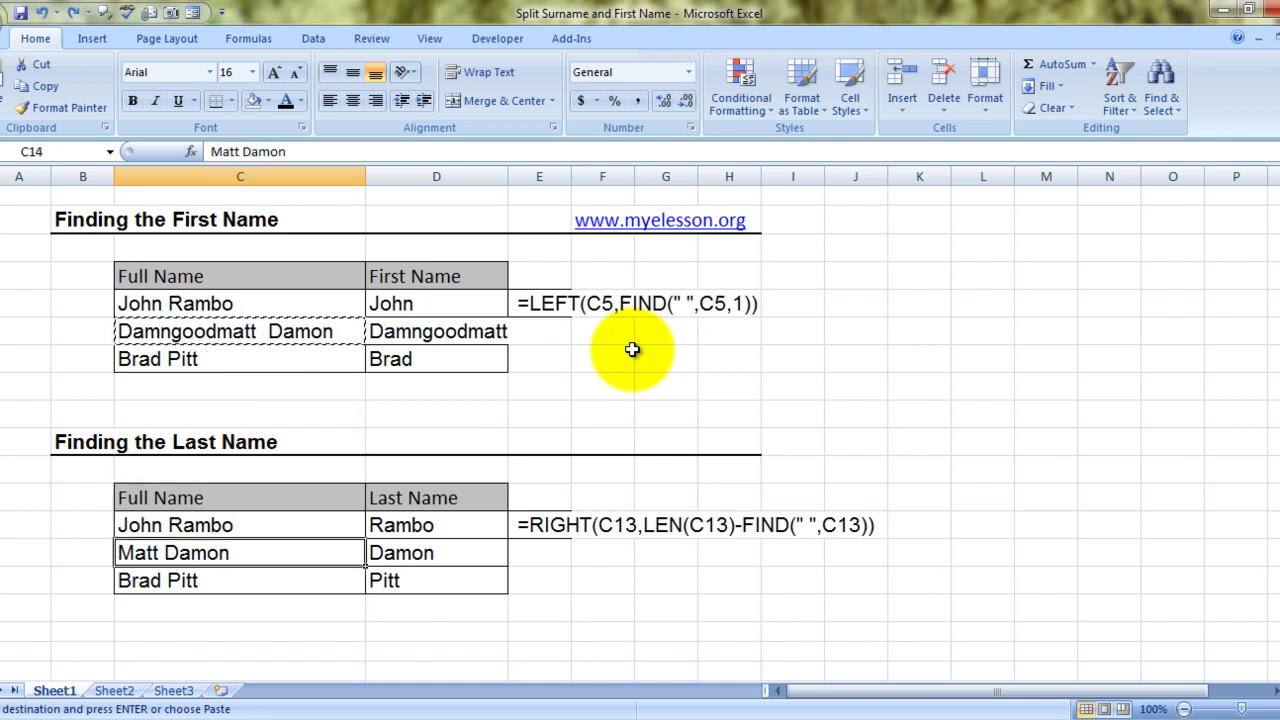
{"action": "key", "text": "ctrl+v"}
{"action": "key", "text": "Down"}
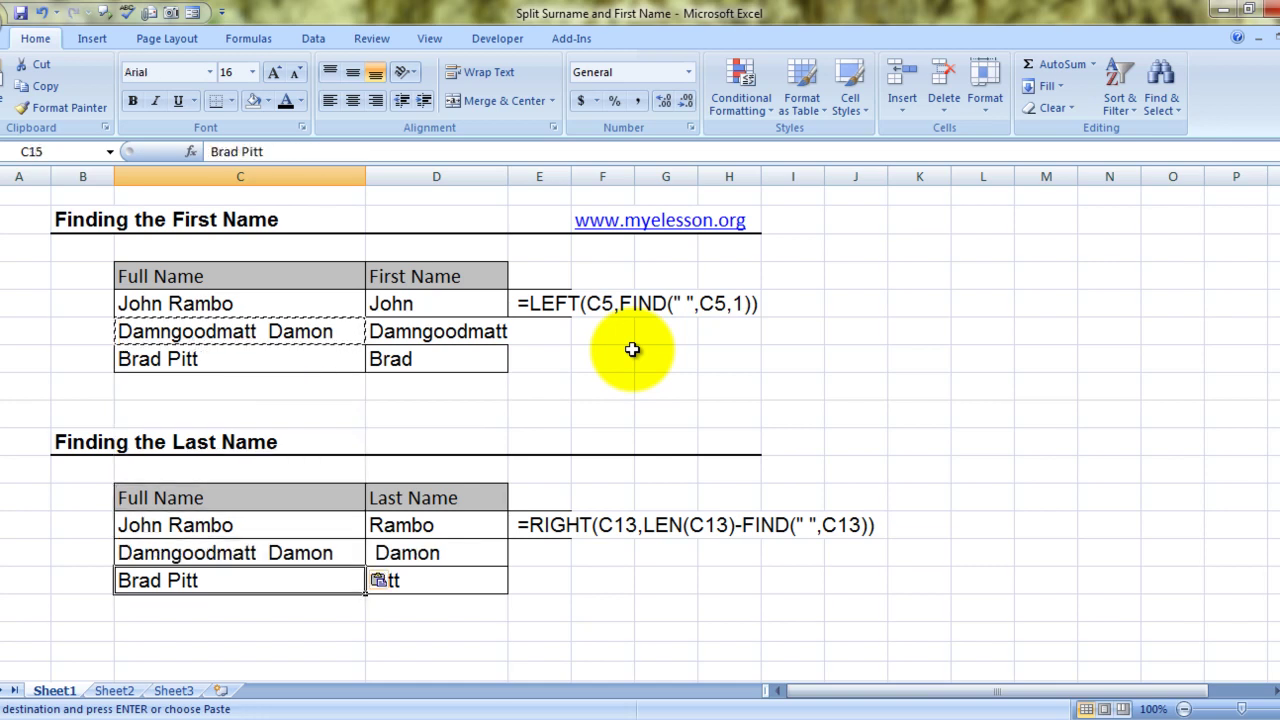
Step: End copy mode and clear the existing last-name formulas from D13:D15
{"action": "key", "text": "Up"}
{"action": "key", "text": "Right"}
{"action": "key", "text": "Right"}
{"action": "key", "text": "Down"}
{"action": "key", "text": "Down"}
{"action": "key", "text": "Left"}
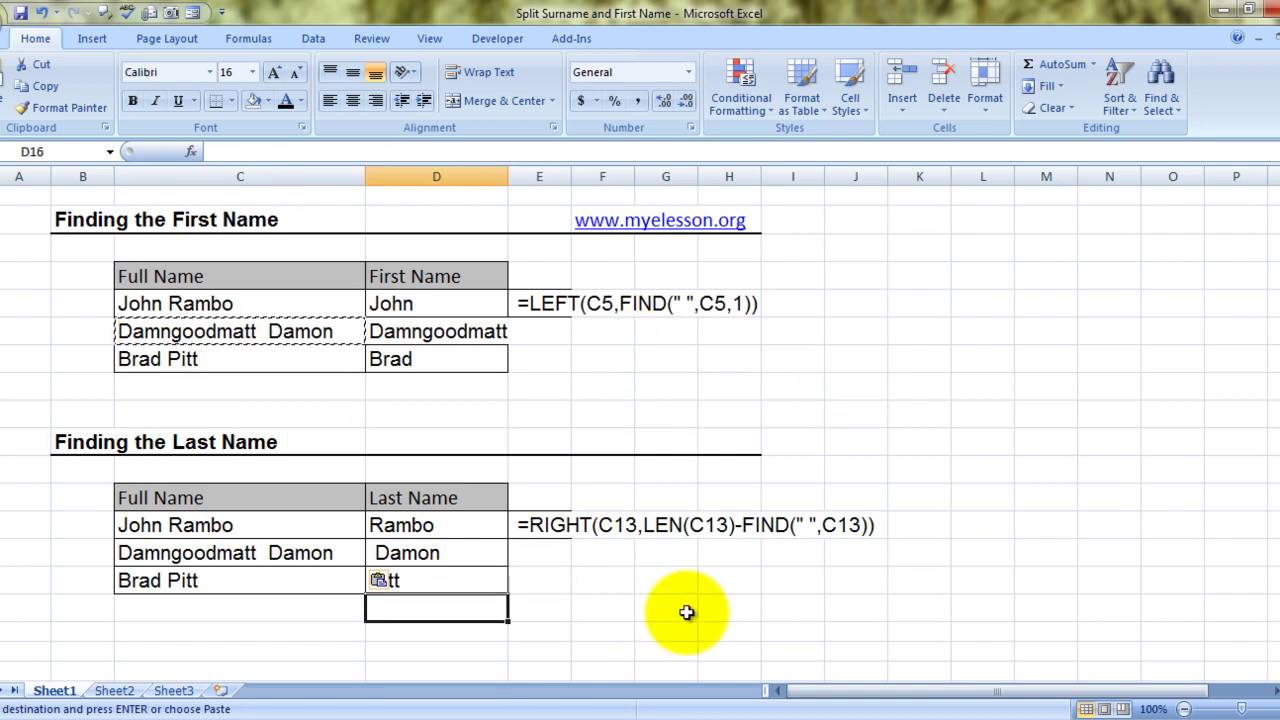
{"action": "left_click", "coordinate": [680, 608]}
{"action": "key", "text": "Escape"}
{"action": "key", "text": "Up"}
{"action": "key", "text": "Up"}
{"action": "key", "text": "Up"}
{"action": "key", "text": "Left"}
{"action": "key", "text": "Left"}
{"action": "key", "text": "Left"}
{"action": "key", "text": "shift+Down"}
{"action": "key", "text": "shift+Down"}
{"action": "key", "text": "Delete"}
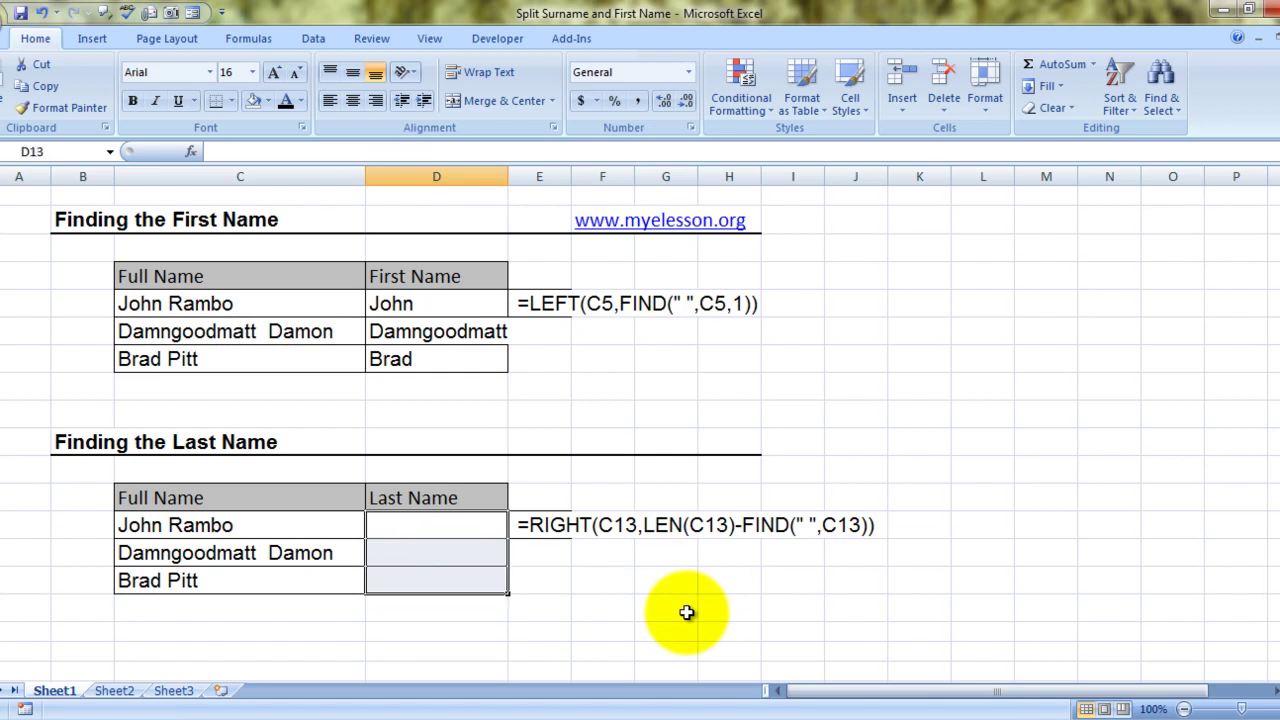
Step: Start a last-name formula in D13 using the RIGHT function with C13 as its text argument
{"action": "key", "text": "Right"}
{"action": "key", "text": "Left"}
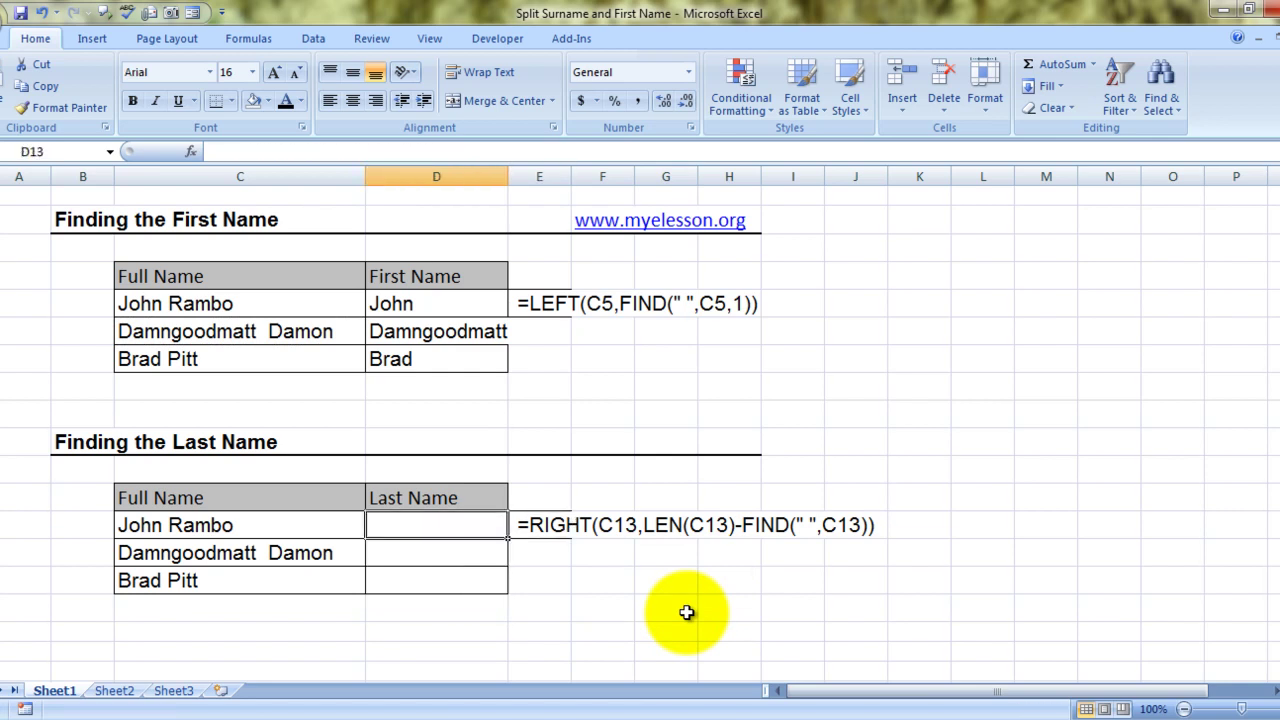
{"action": "type", "text": "="}
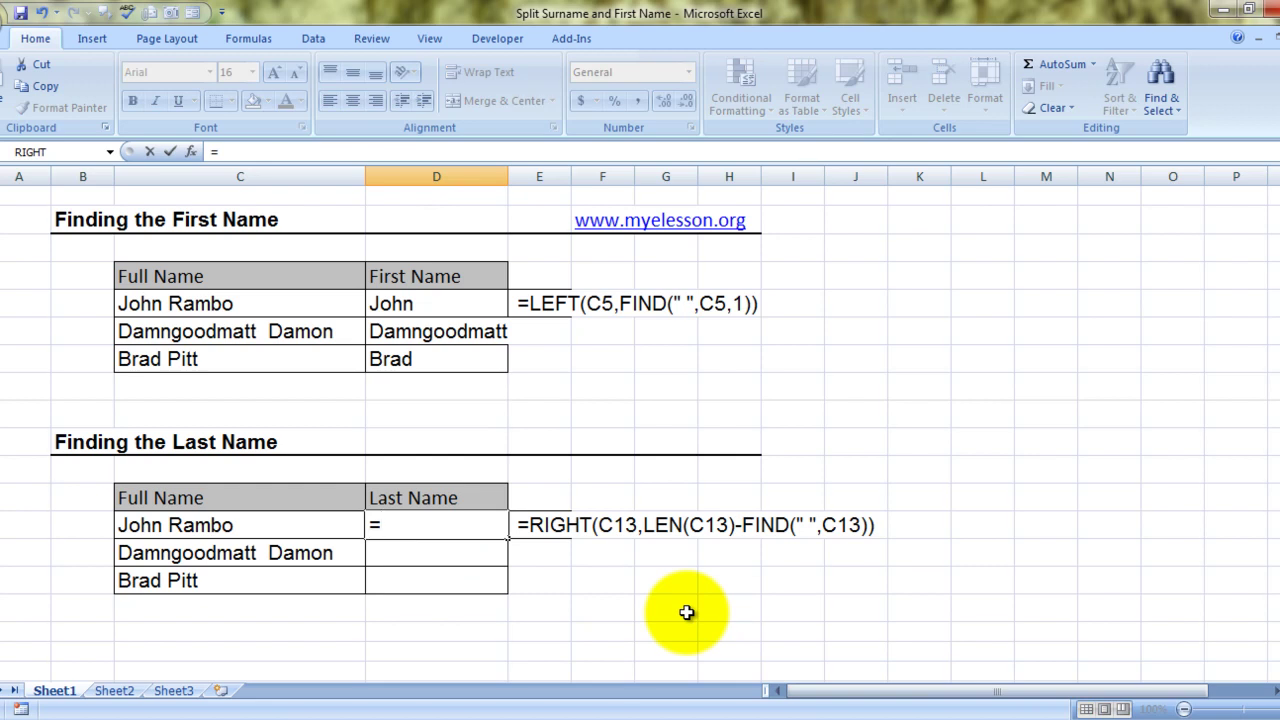
{"action": "type", "text": "right"}
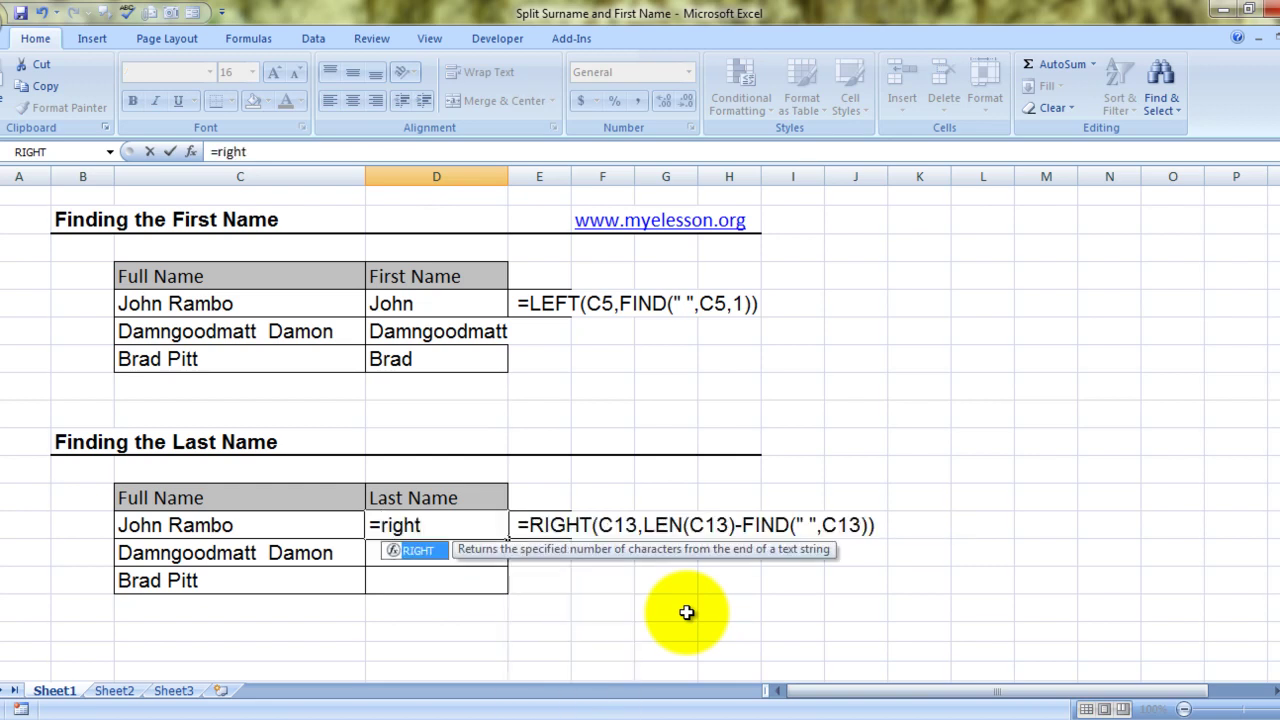
{"action": "key", "text": "Tab"}
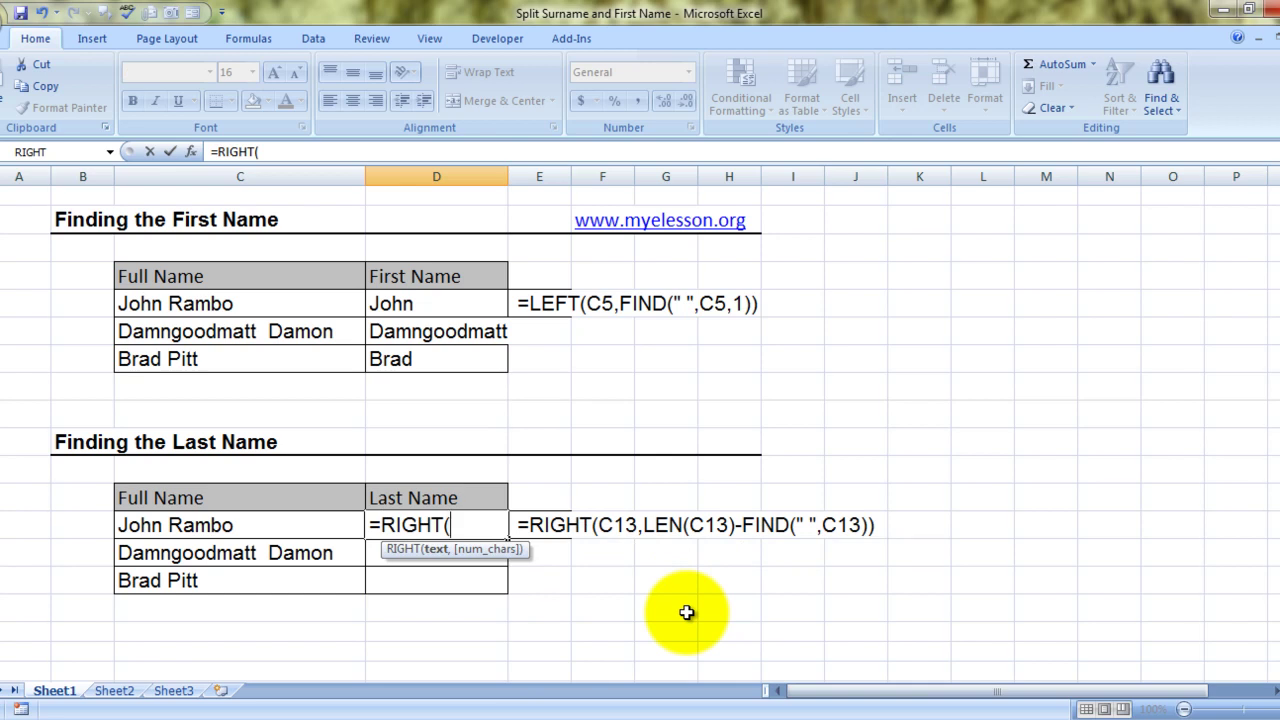
{"action": "left_click", "coordinate": [163, 527]}
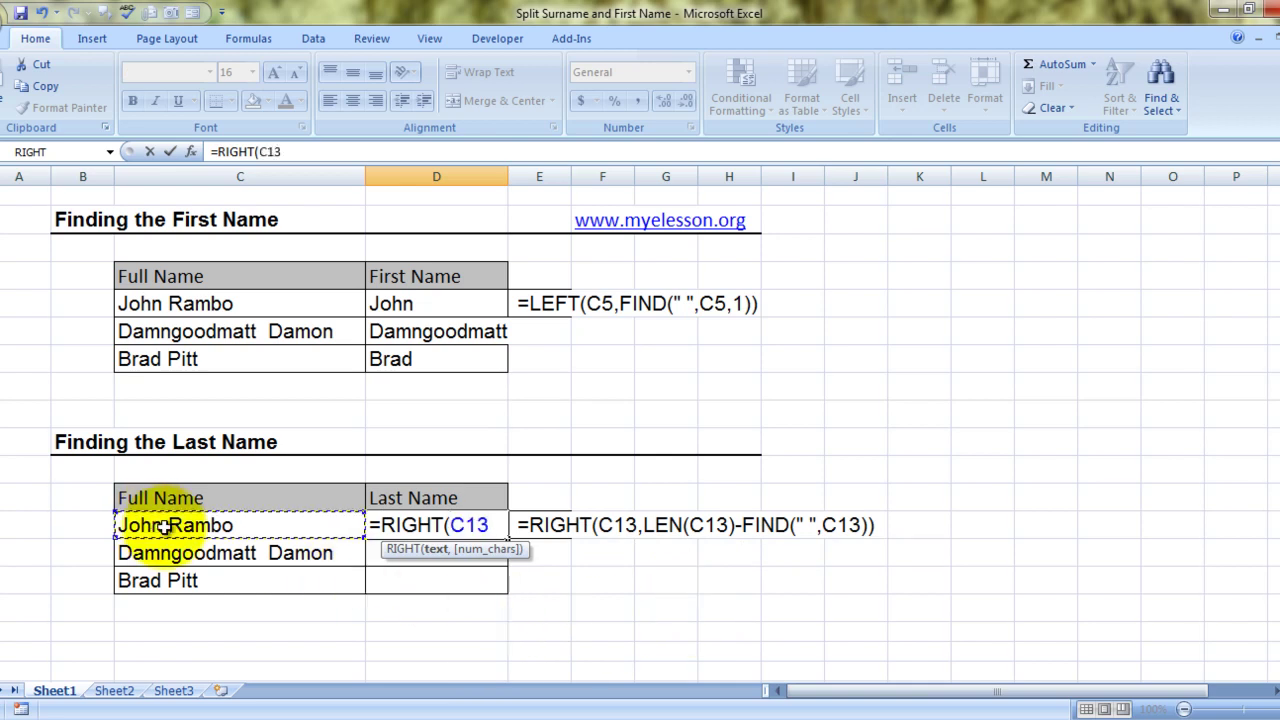
{"action": "type", "text": ","}
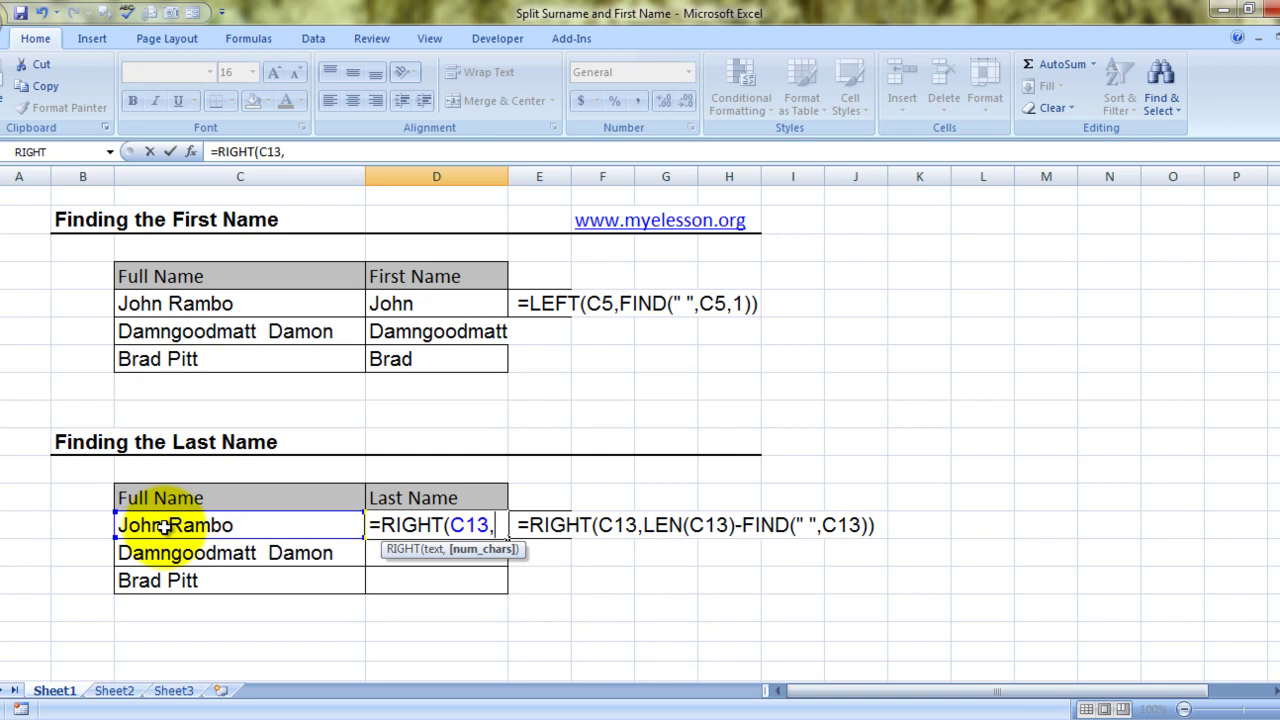
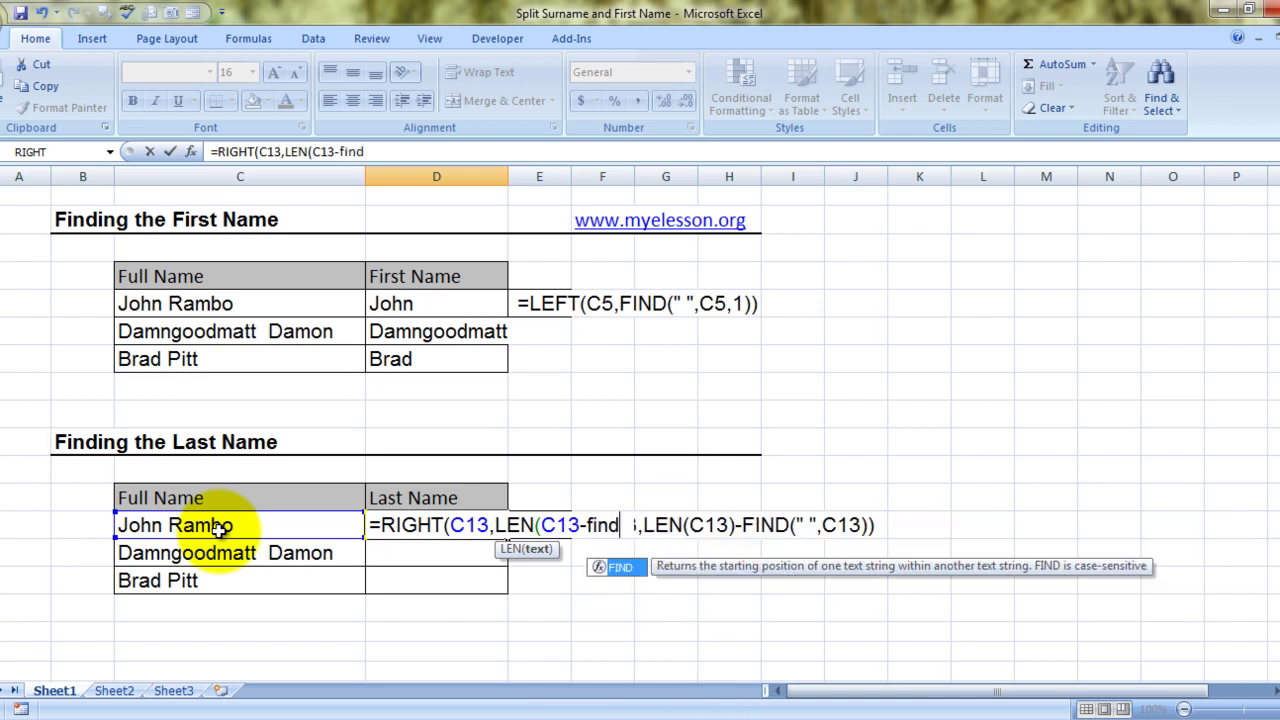
Step: Complete the D13 formula with FIND(" ",C13) inside LEN and enter it as =RIGHT(C13,LEN(C13-FIND(" ",C13)))
{"action": "key", "text": "Tab"}
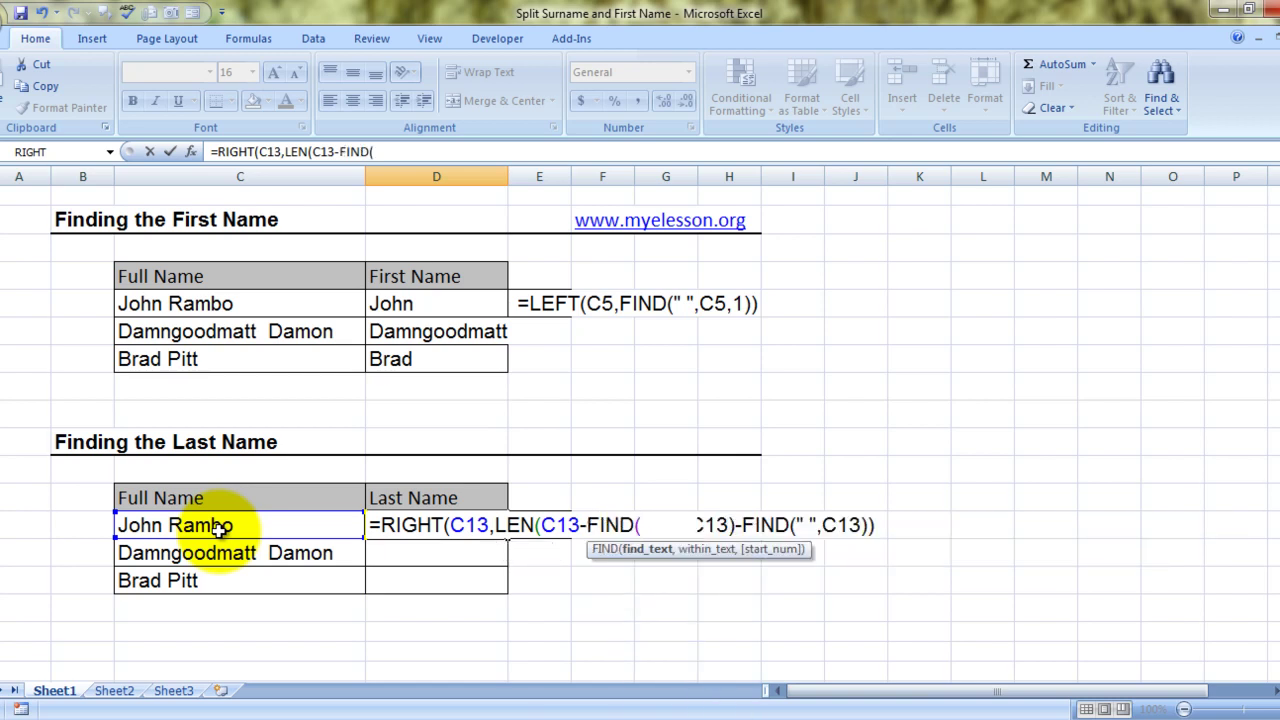
{"action": "type", "text": "\" \"\""}
{"action": "key", "text": "BackSpace"}
{"action": "type", "text": ","}
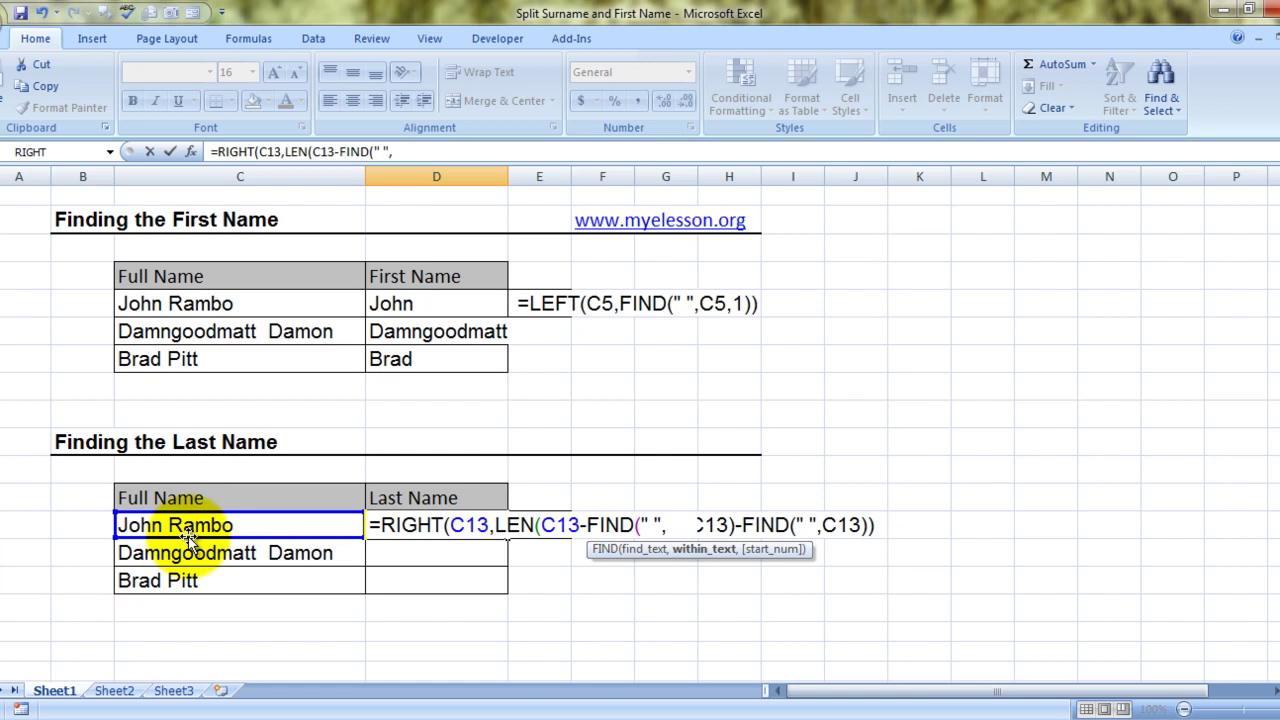
{"action": "left_click", "coordinate": [196, 522]}
{"action": "left_click", "coordinate": [196, 522]}
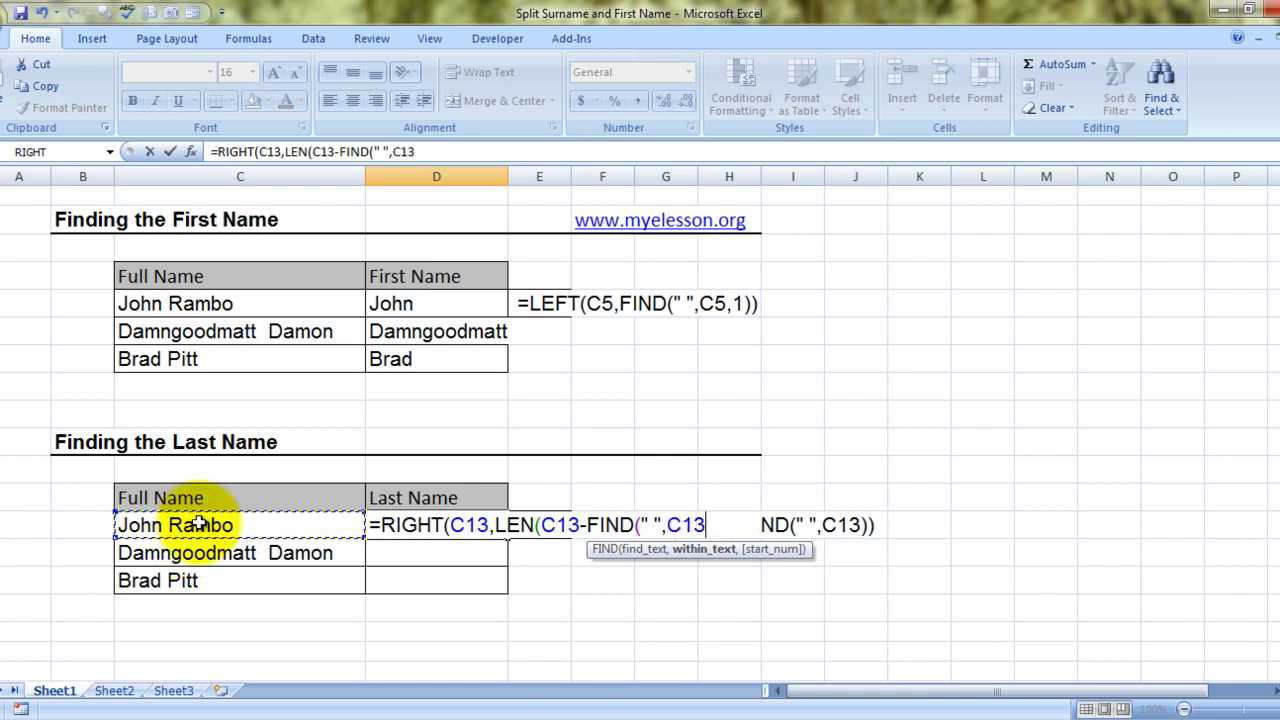
{"action": "type", "text": ")))"}
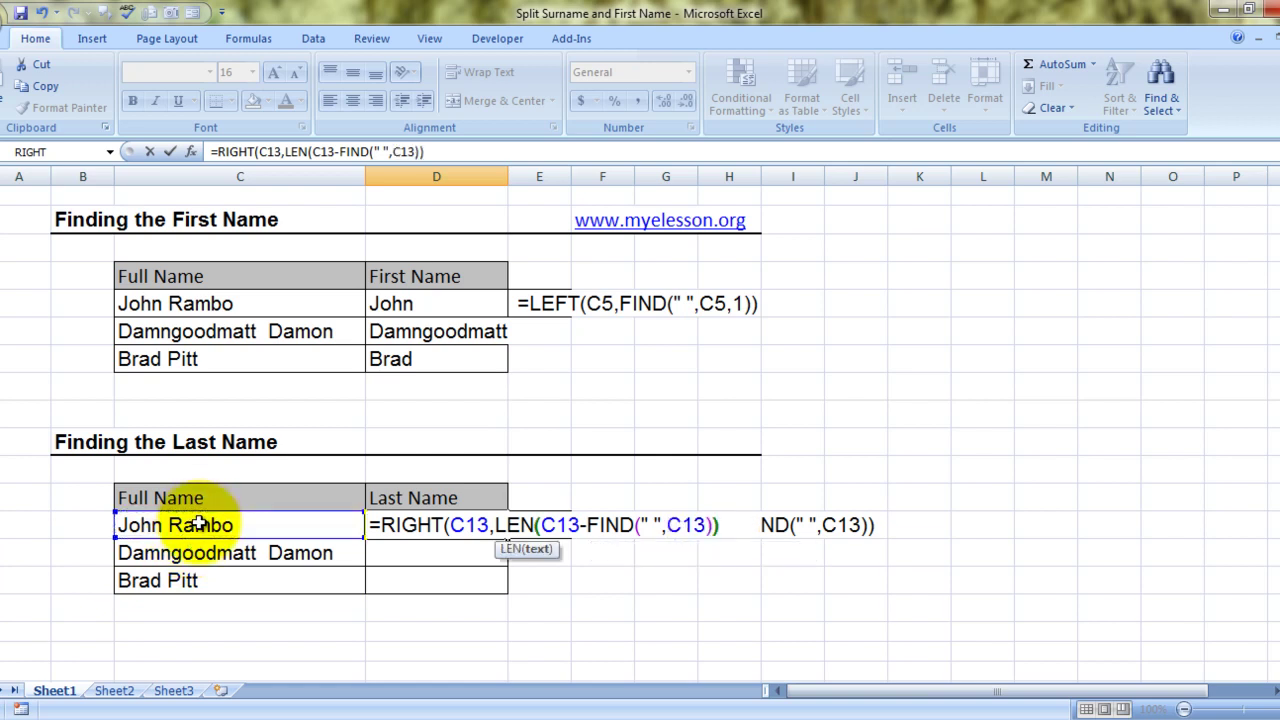
{"action": "key", "text": "Return"}
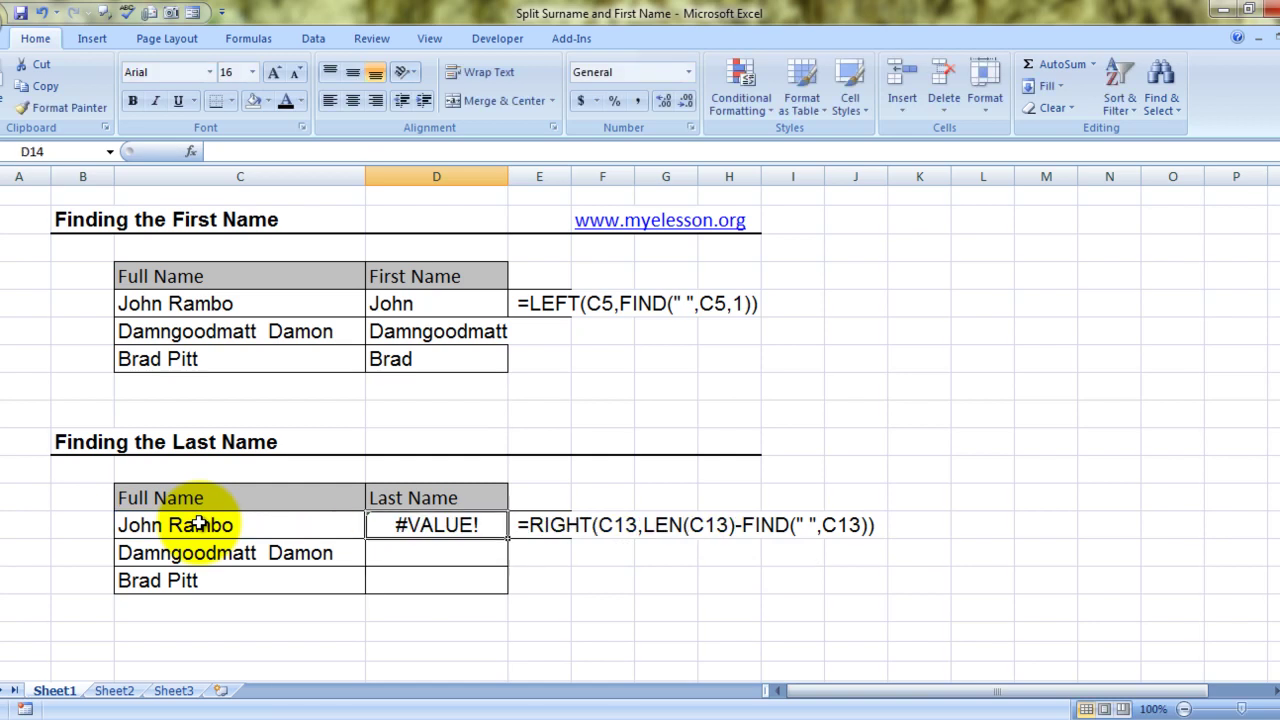
Step: Correct the D13 formula to =RIGHT(C13,LEN(C13)-FIND(" ",C13)) by closing LEN right after C13
{"action": "key", "text": "Up"}
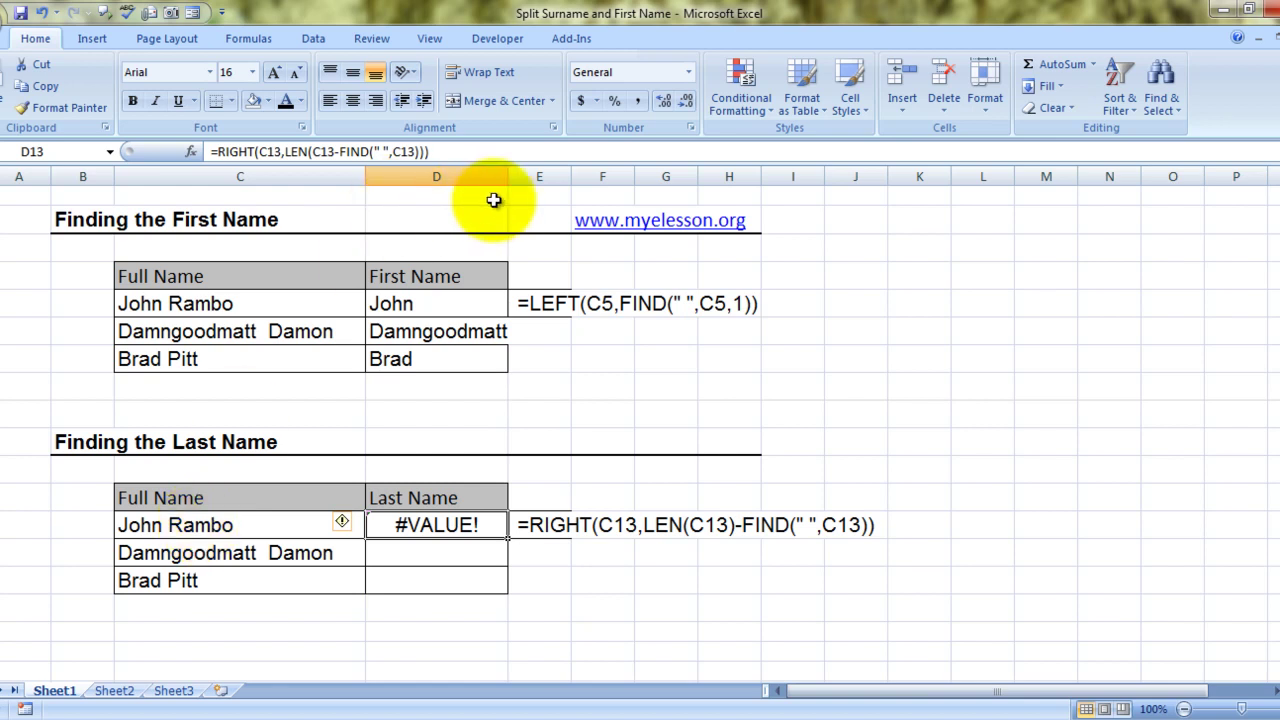
{"action": "left_click", "coordinate": [334, 151]}
{"action": "type", "text": ")-"}
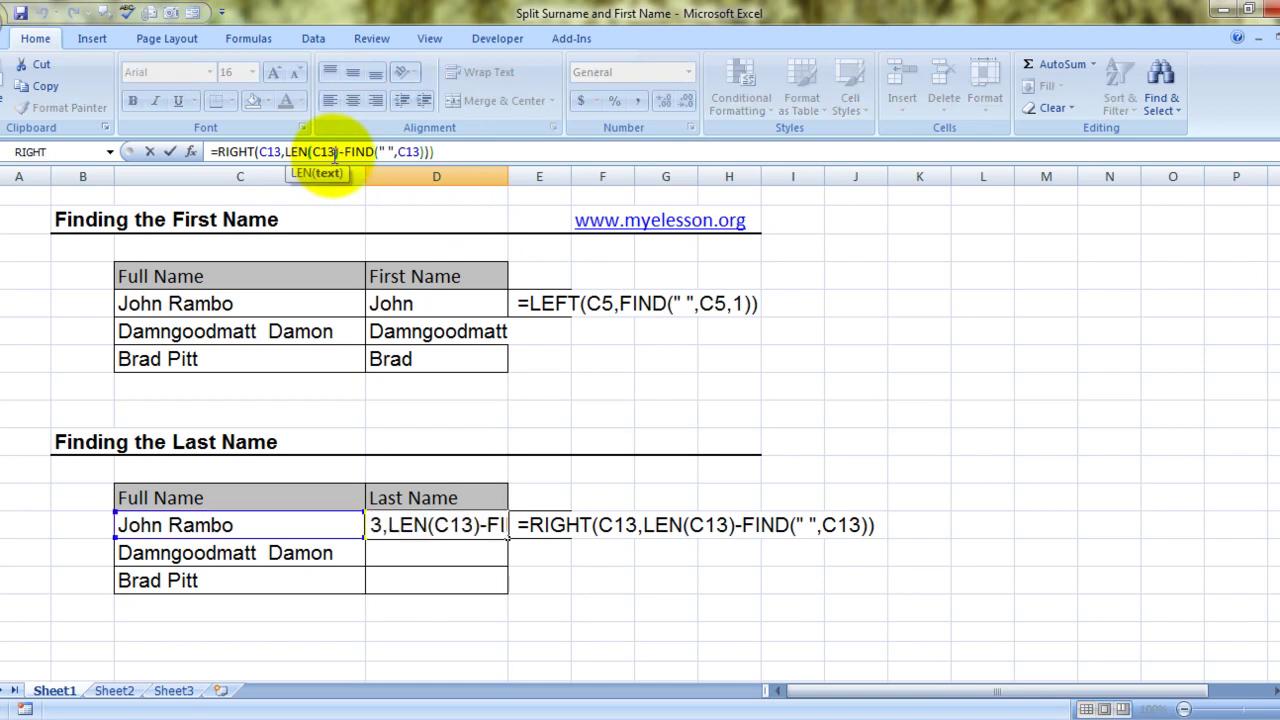
{"action": "key", "text": "Return"}
{"action": "key", "text": "Return"}
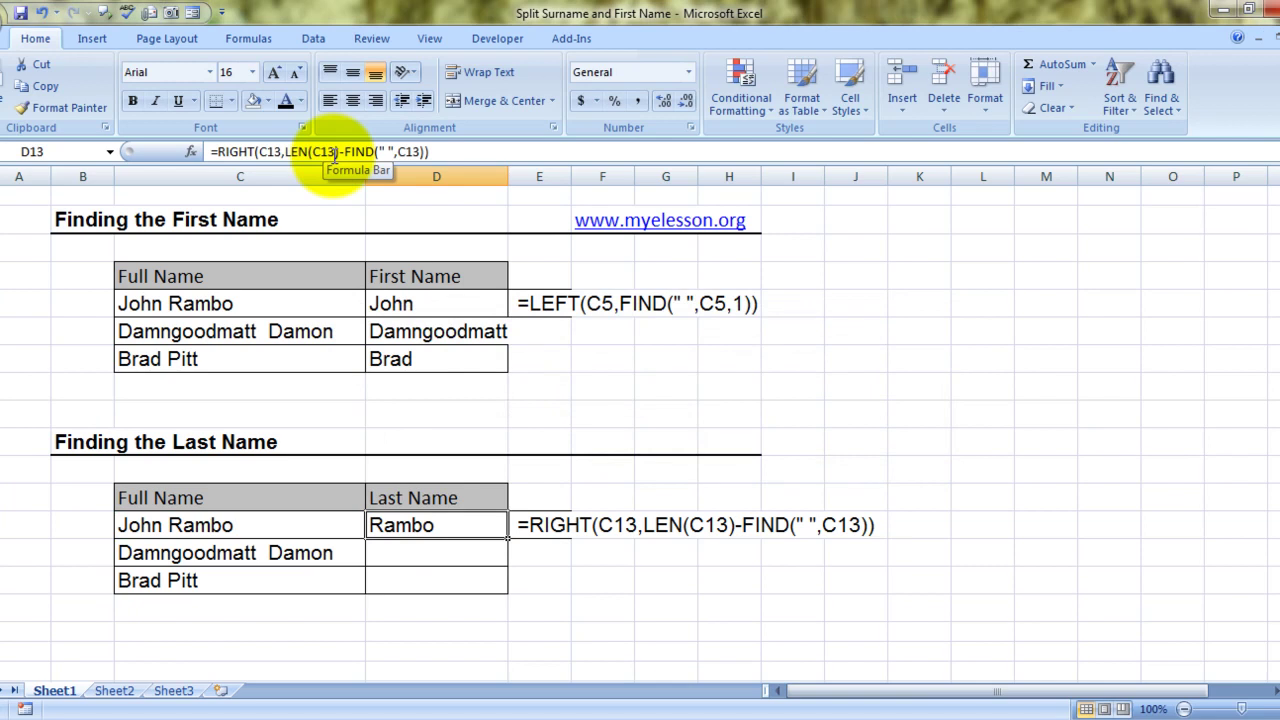
{"action": "left_click", "coordinate": [550, 528]}
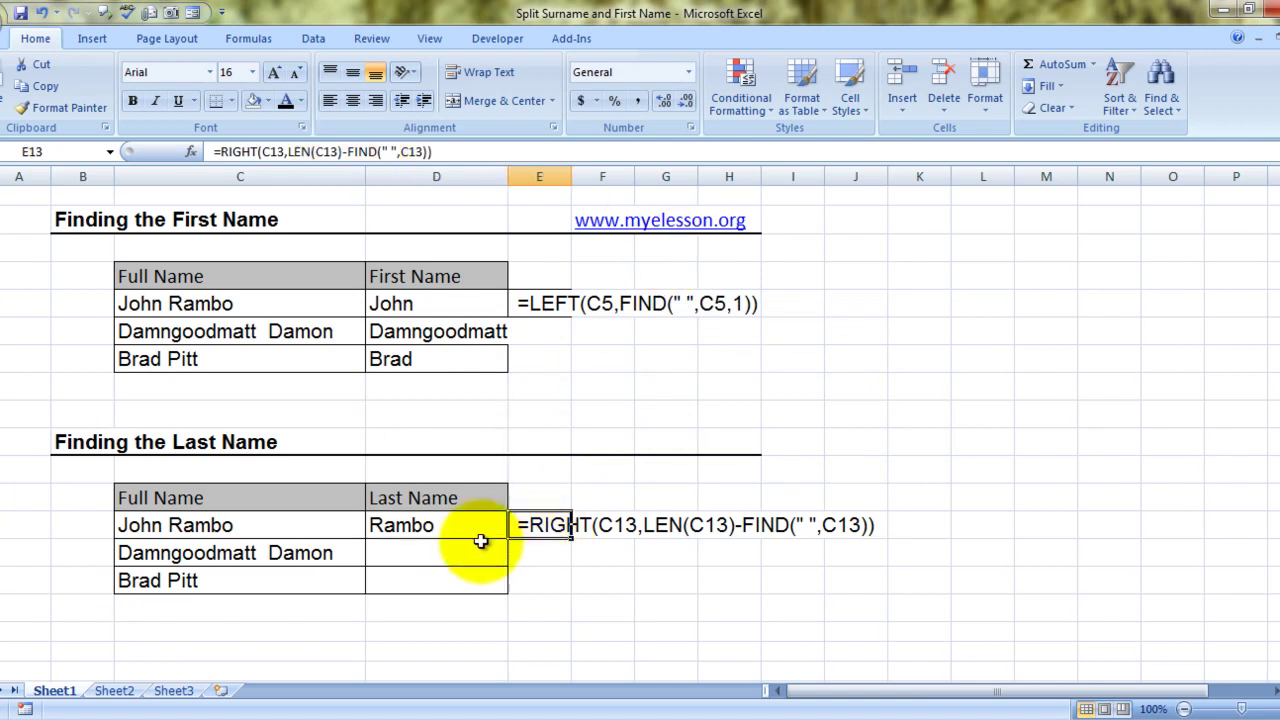
{"action": "left_click", "coordinate": [177, 531]}
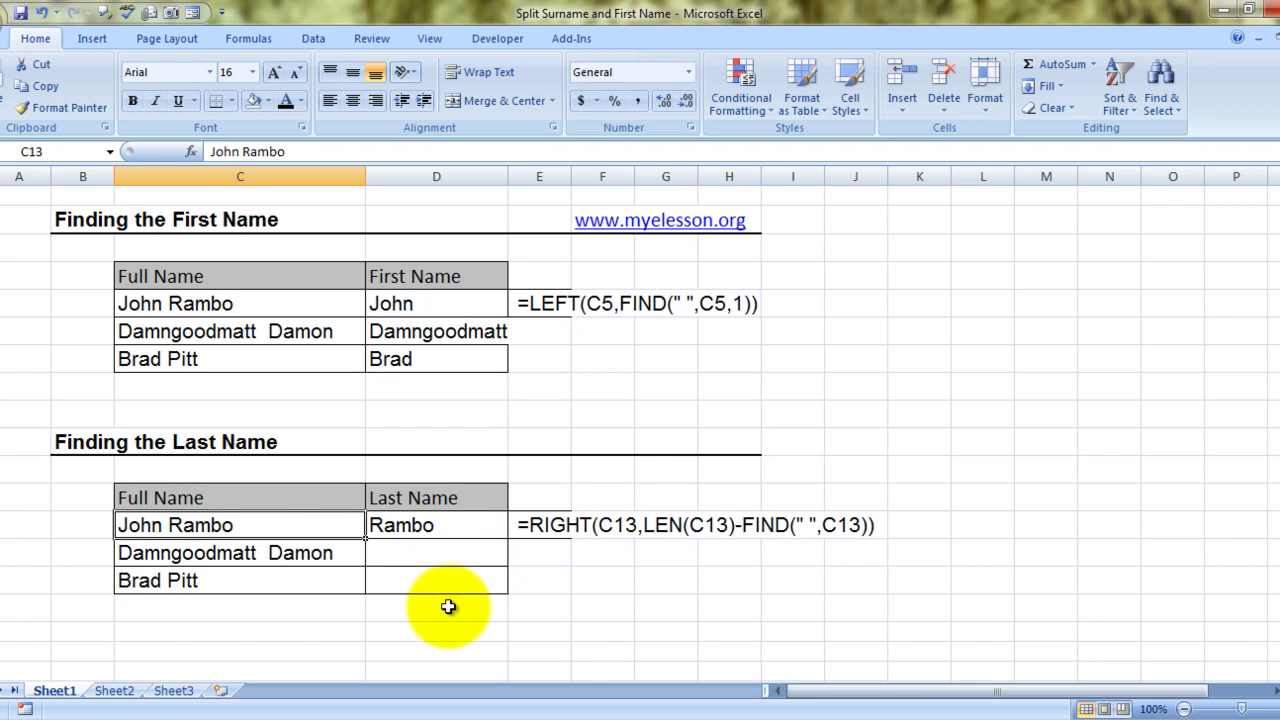
Step: Start a last-name formula in D14 as =RIGHT(C14,LEN(C14)-, using C14 as the text argument
{"action": "left_click", "coordinate": [442, 547]}
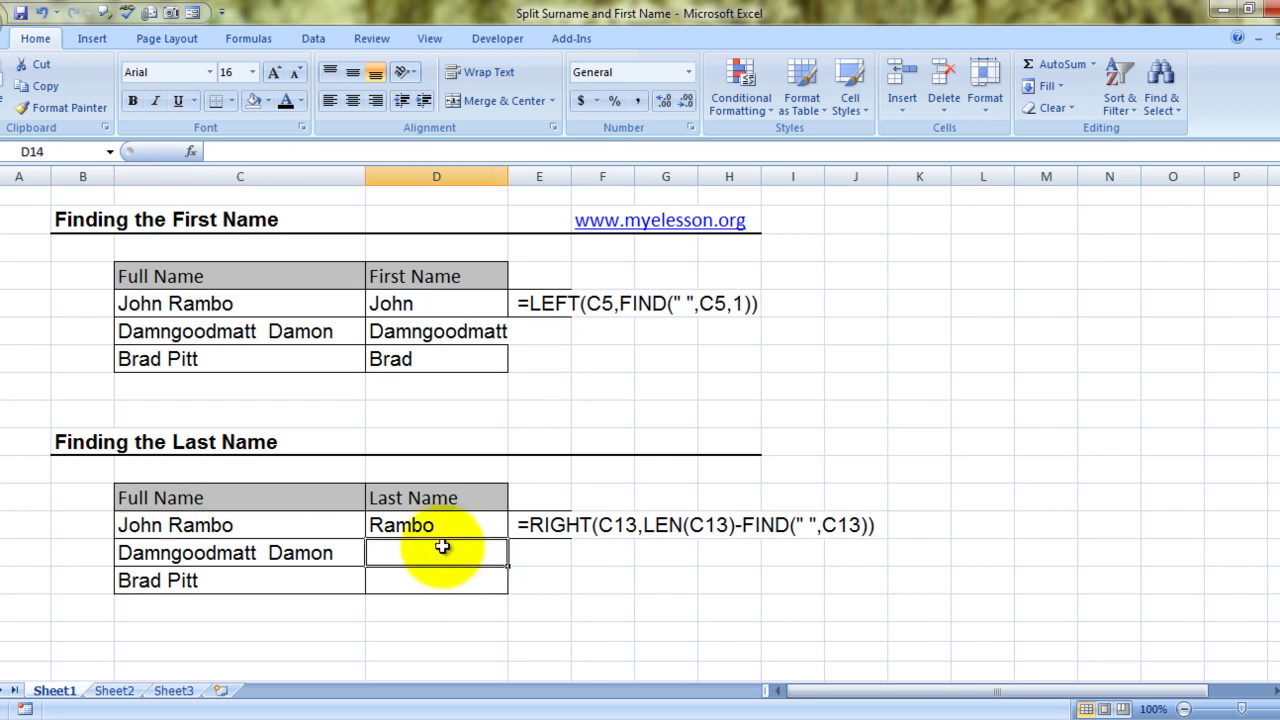
{"action": "type", "text": "=right"}
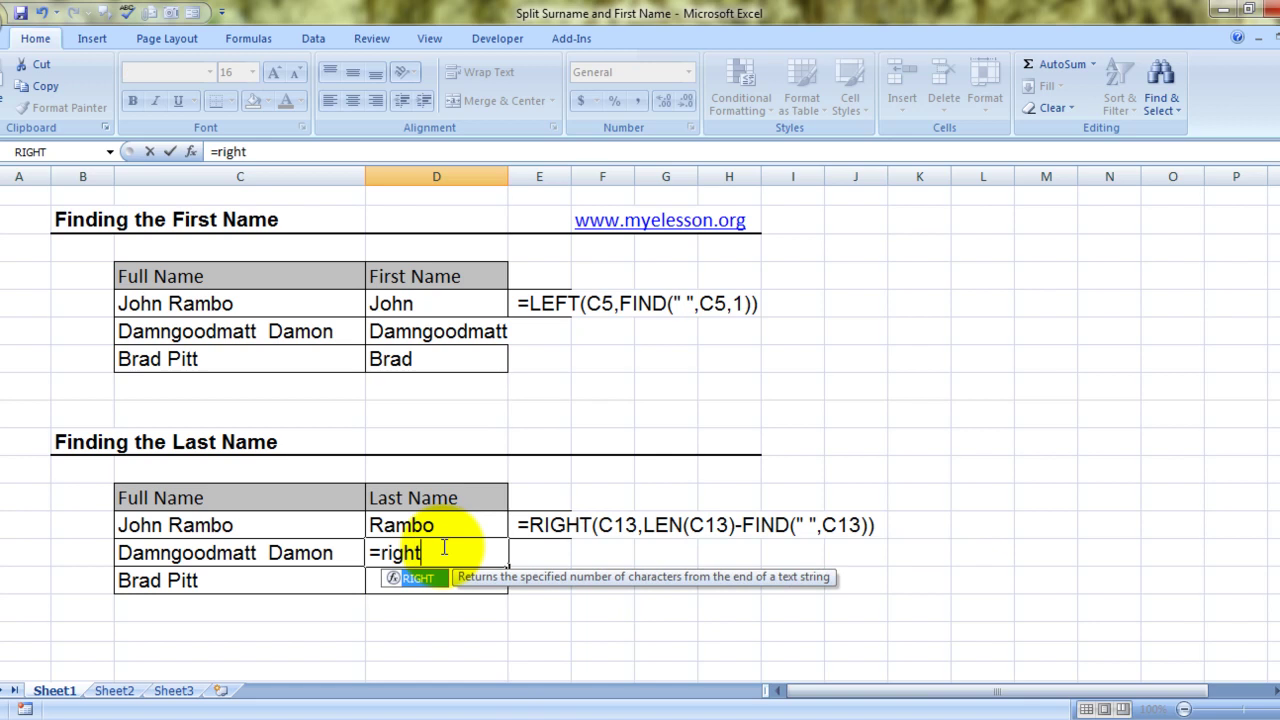
{"action": "key", "text": "Tab"}
{"action": "key", "text": "Left"}
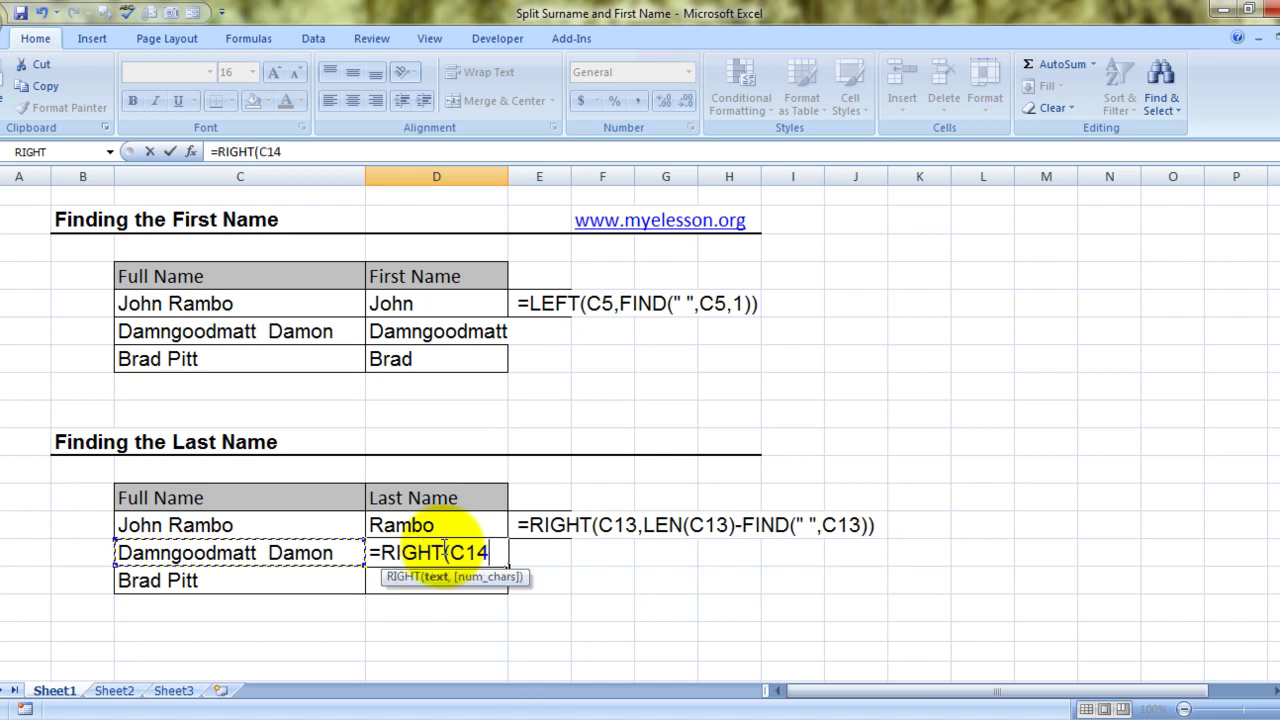
{"action": "type", "text": ","}
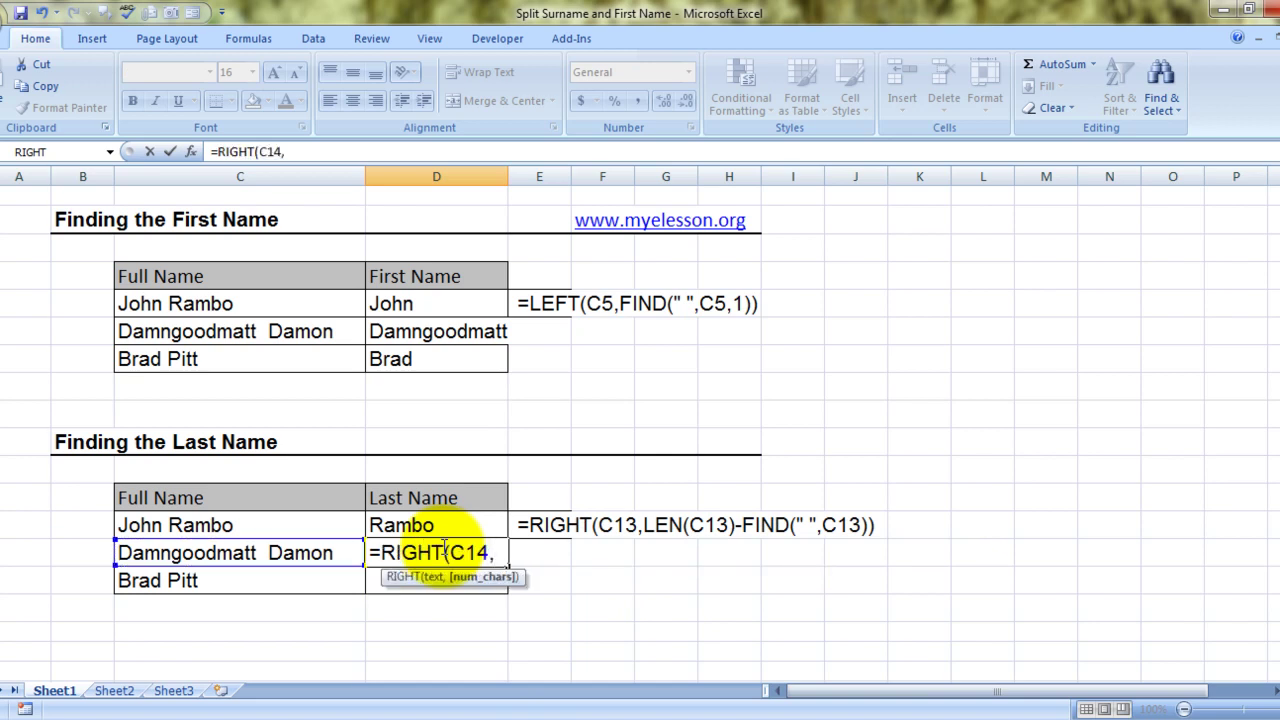
{"action": "type", "text": "len"}
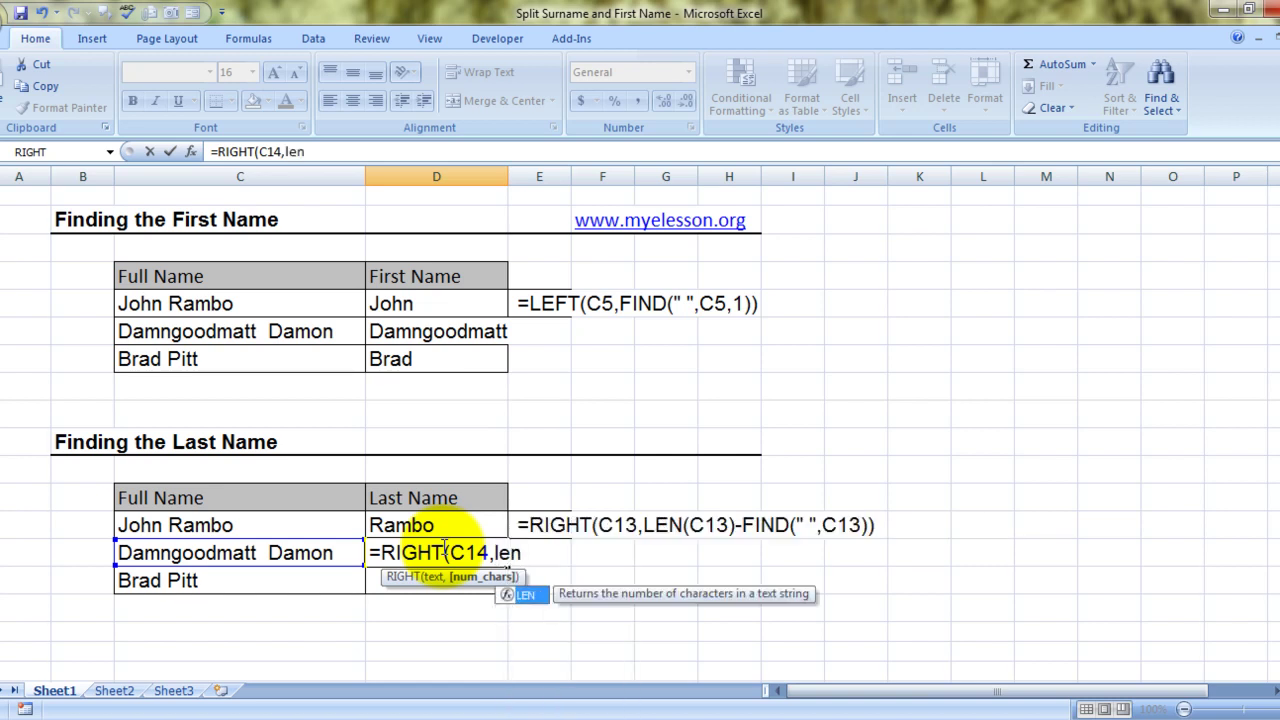
{"action": "key", "text": "Tab"}
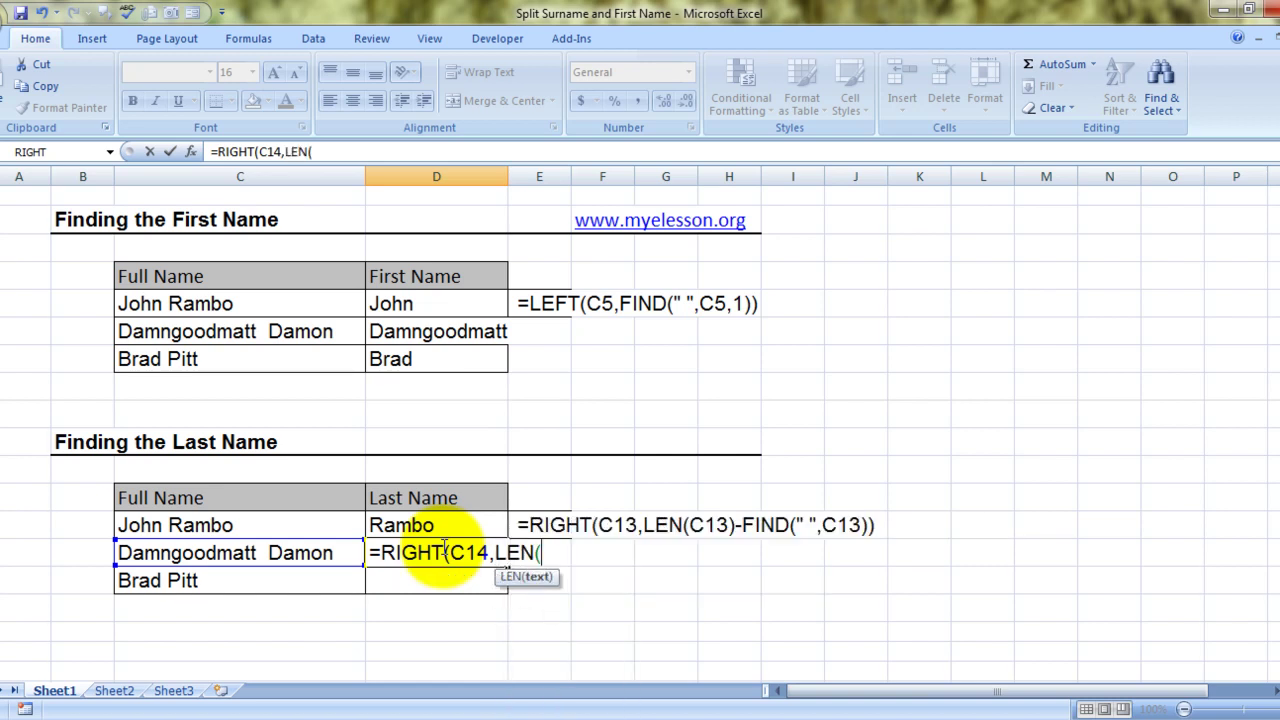
{"action": "left_click", "coordinate": [318, 555]}
{"action": "type", "text": ")-"}
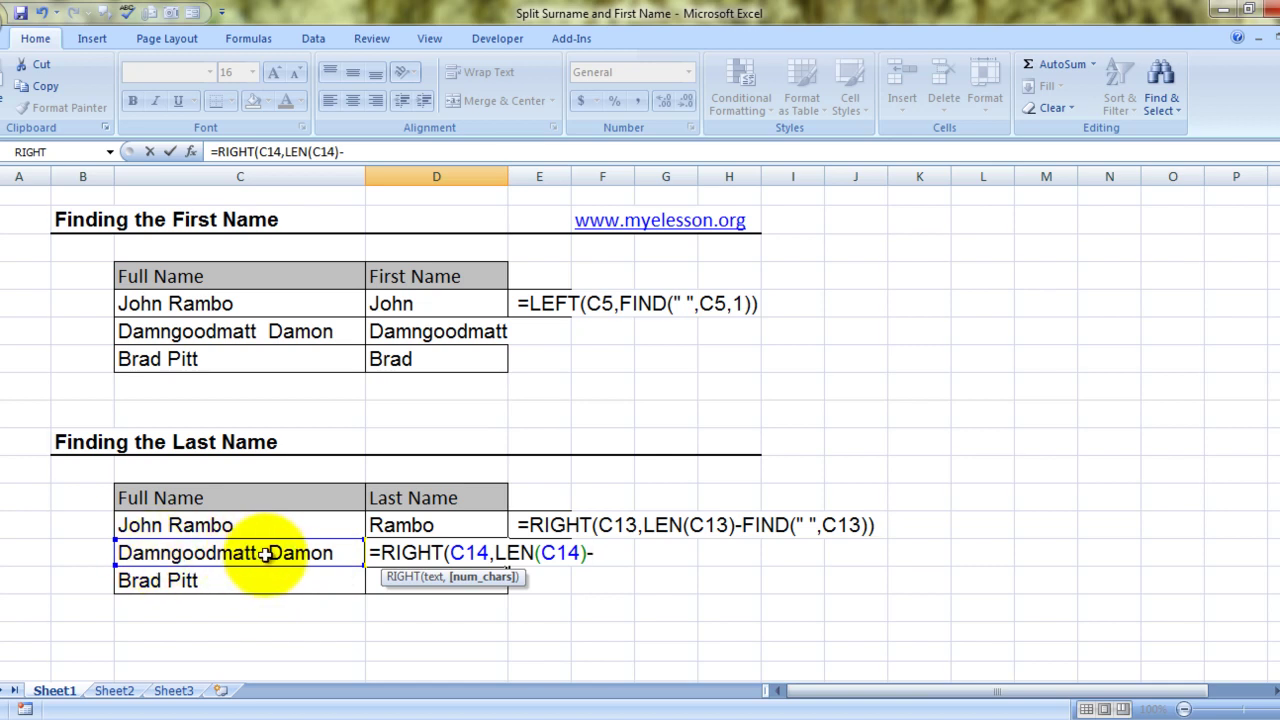
Step: Complete the D14 formula with FIND(" ",C14) and enter it as =RIGHT(C14,LEN(C14)-FIND(" ",C14)), accepting the proposed parenthesis correction
{"action": "type", "text": "find"}
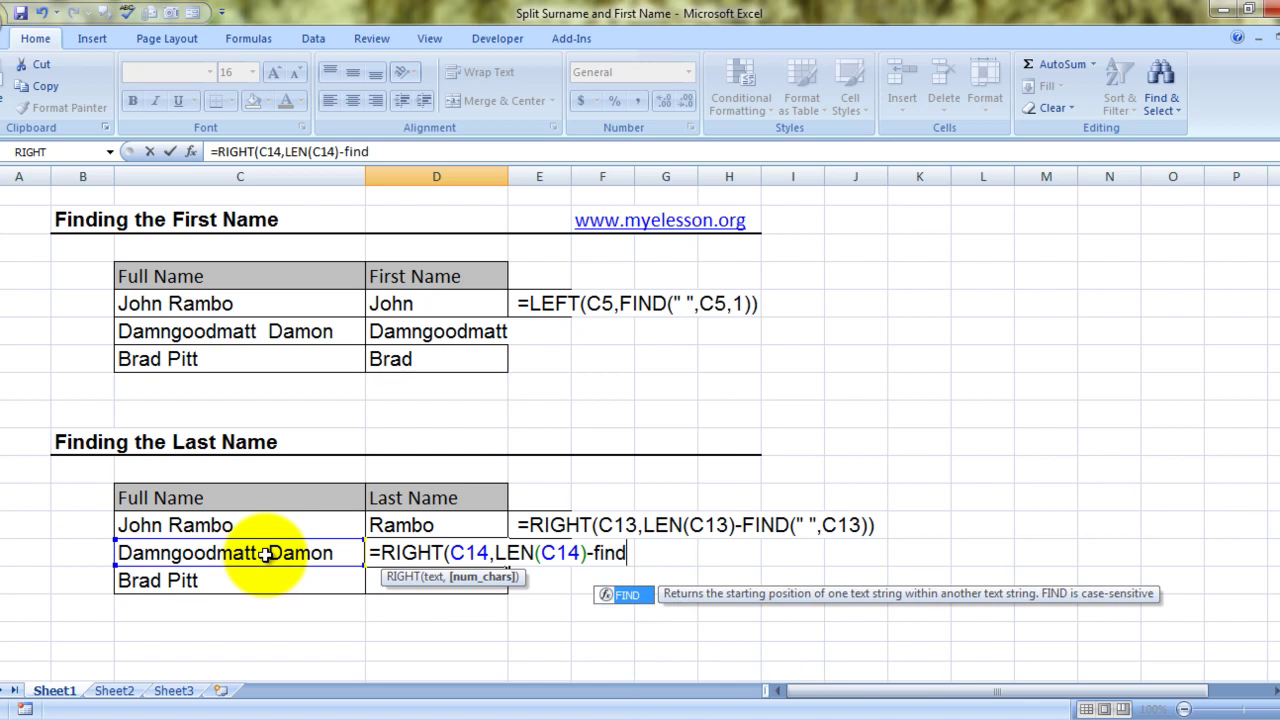
{"action": "key", "text": "Tab"}
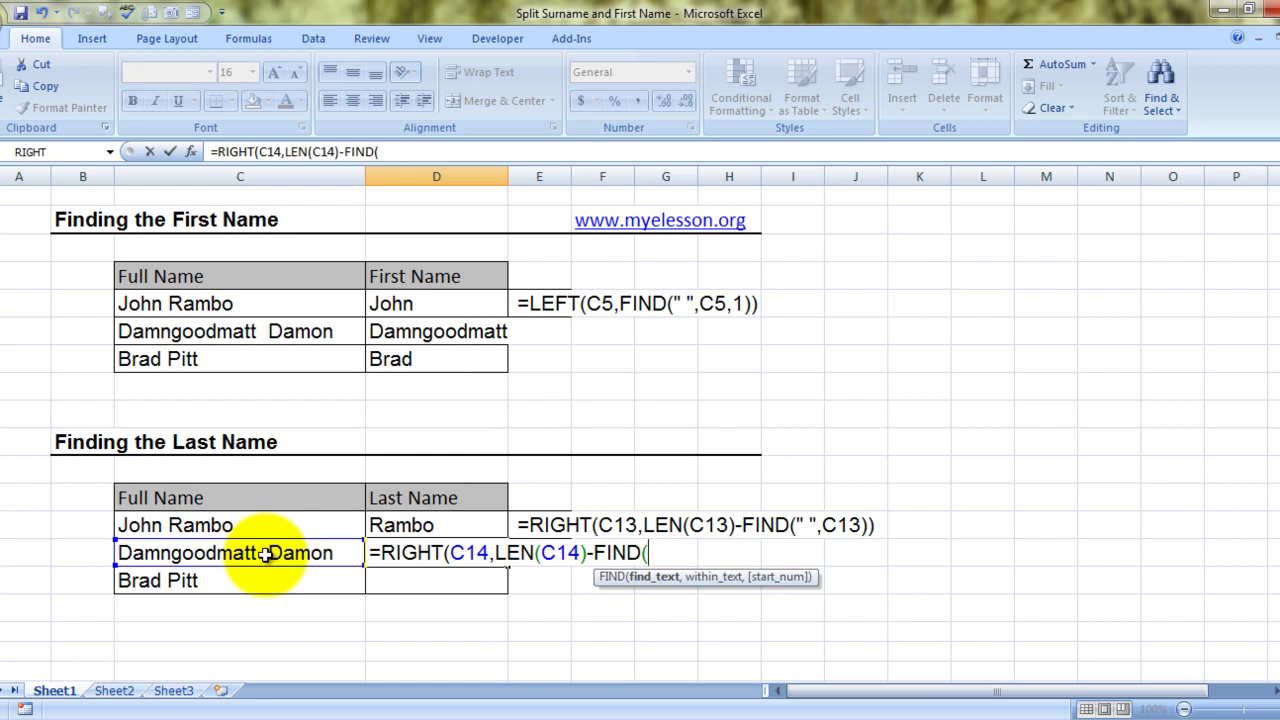
{"action": "type", "text": "\""}
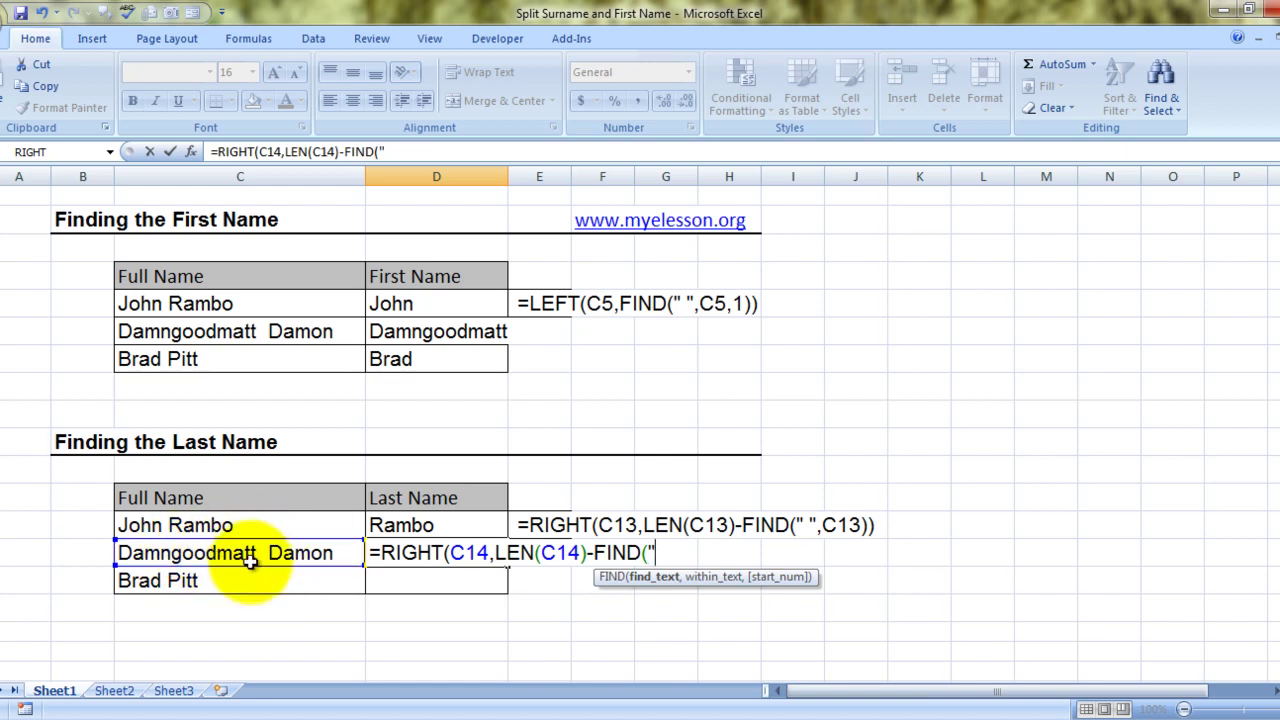
{"action": "type", "text": " \","}
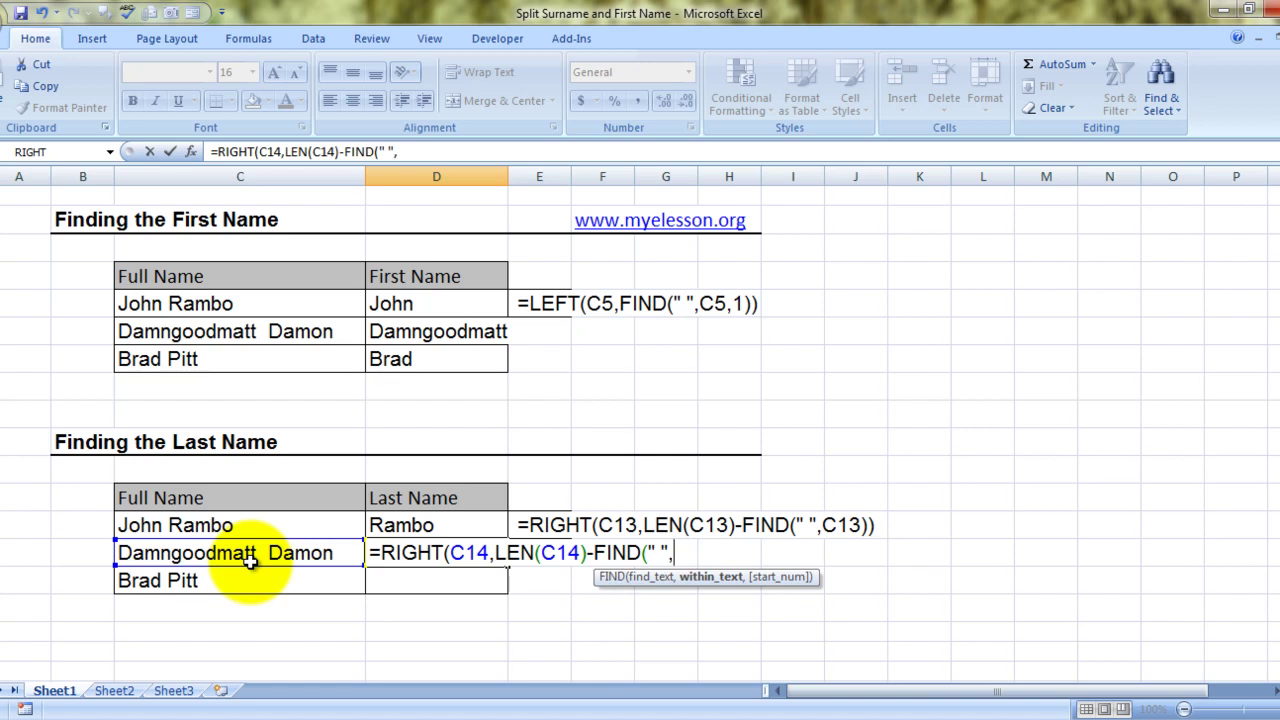
{"action": "left_click", "coordinate": [226, 548]}
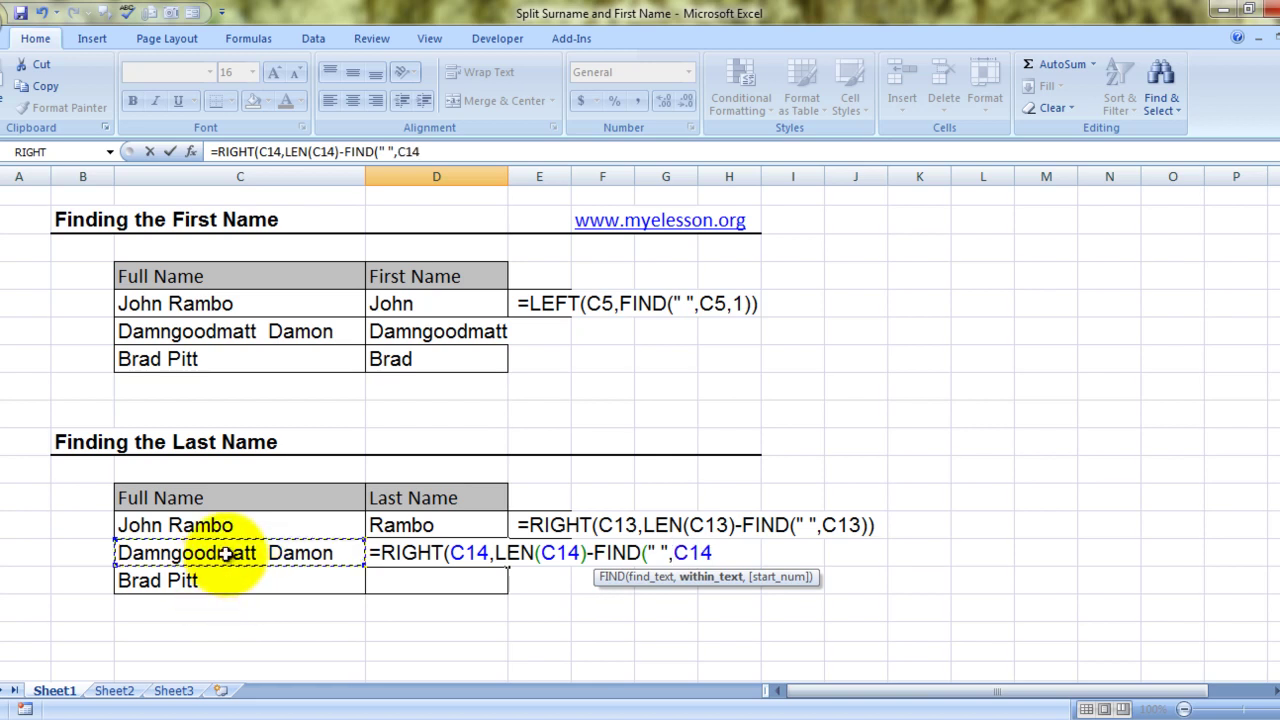
{"action": "type", "text": ")"}
{"action": "key", "text": "Return"}
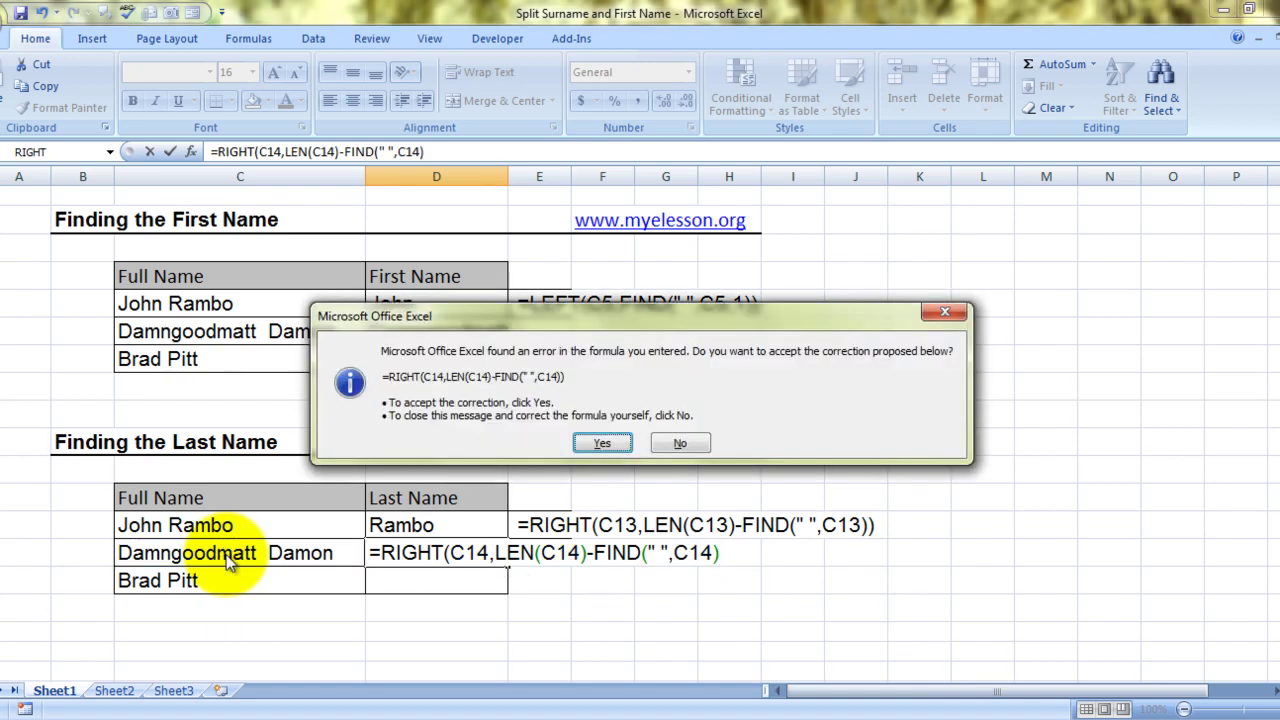
{"action": "key", "text": "Return"}
Step: Copy the last-name formula from D14 into D15
{"action": "key", "text": "Up"}
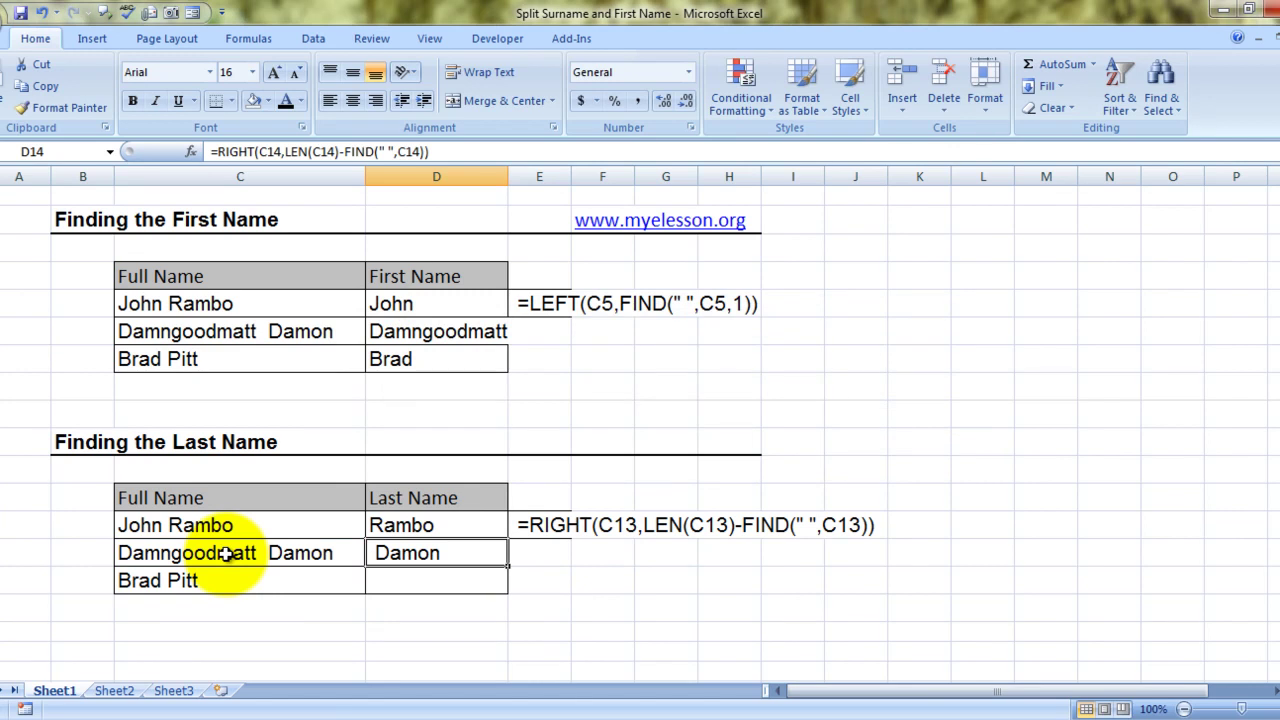
{"action": "key", "text": "ctrl+c"}
{"action": "key", "text": "ctrl+Down"}
{"action": "key", "text": "ctrl+Up"}
{"action": "key", "text": "Down"}
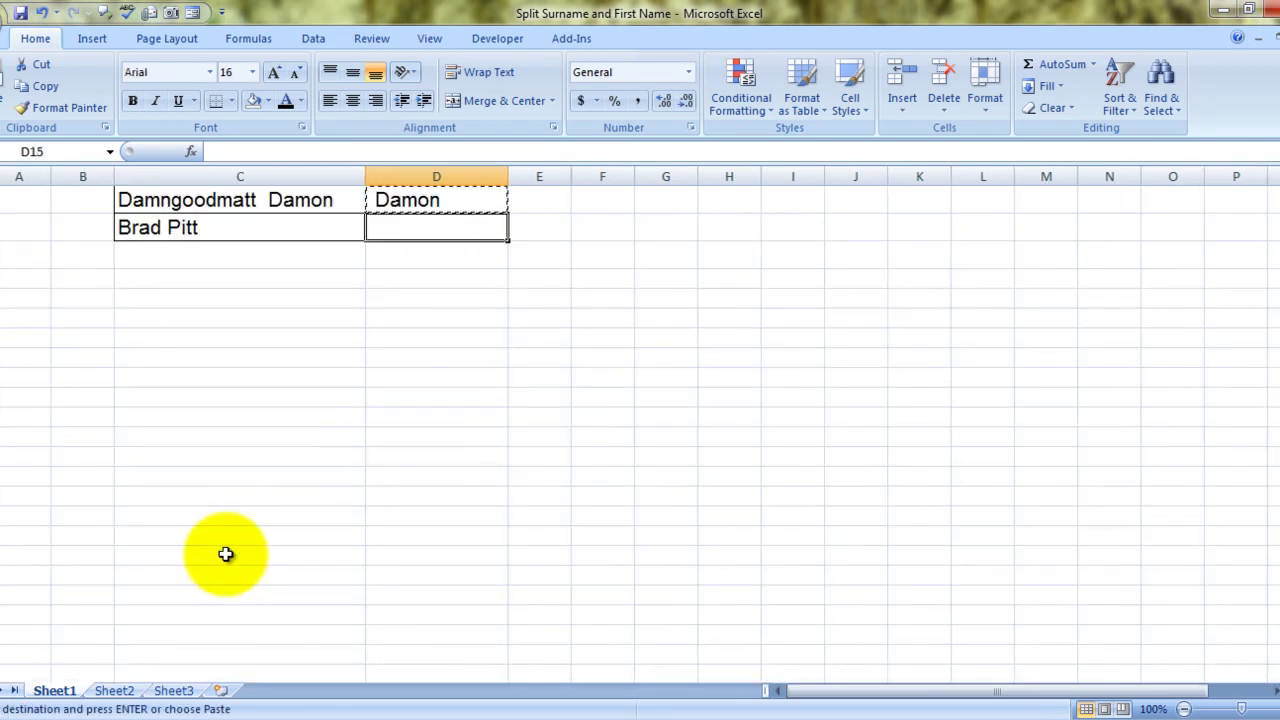
{"action": "key", "text": "ctrl+v"}
Step: End copy mode and select the empty cell E9 between the first-name and last-name tables
{"action": "key", "text": "Up"}
{"action": "key", "text": "Up"}
{"action": "key", "text": "Up"}
{"action": "key", "text": "Up"}
{"action": "key", "text": "Up"}
{"action": "key", "text": "Up"}
{"action": "key", "text": "Up"}
{"action": "key", "text": "Up"}
{"action": "key", "text": "Up"}
{"action": "key", "text": "Up"}
{"action": "key", "text": "Up"}
{"action": "key", "text": "Up"}
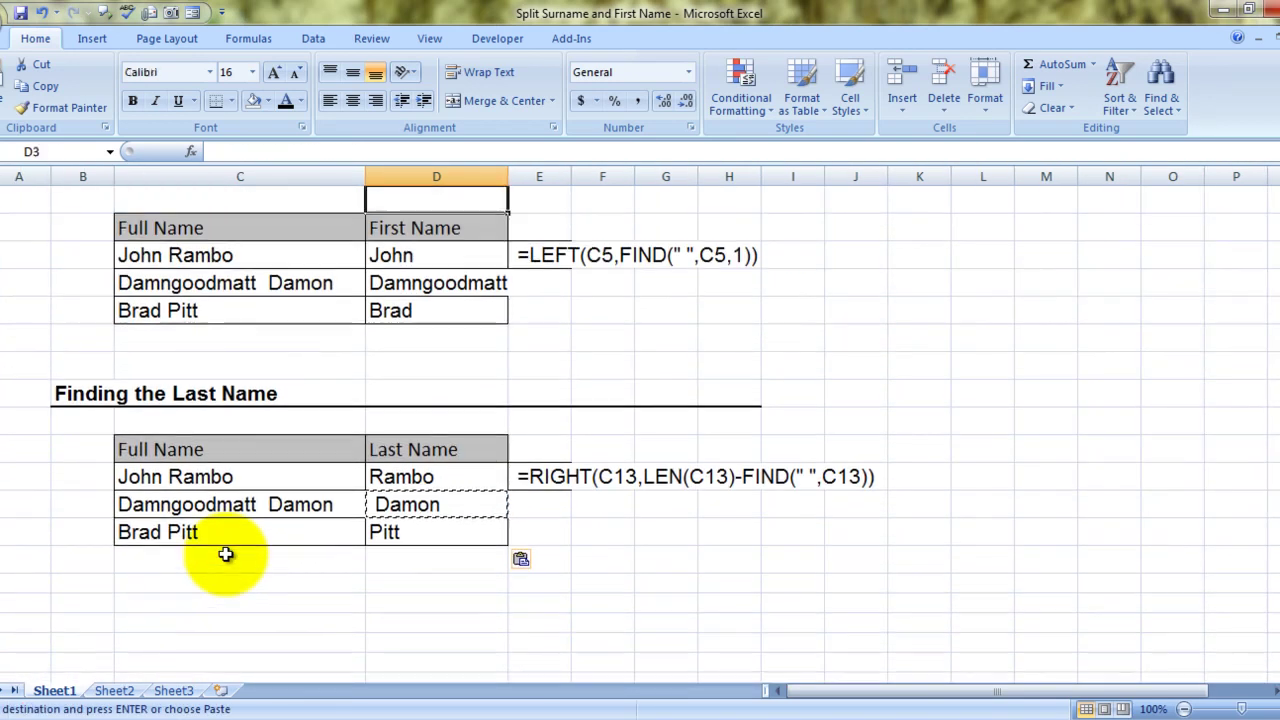
{"action": "key", "text": "Up"}
{"action": "key", "text": "Right"}
{"action": "key", "text": "Down"}
{"action": "key", "text": "Down"}
{"action": "key", "text": "Down"}
{"action": "key", "text": "Escape"}
{"action": "key", "text": "Down"}
{"action": "key", "text": "Down"}
{"action": "key", "text": "Down"}
{"action": "key", "text": "Down"}
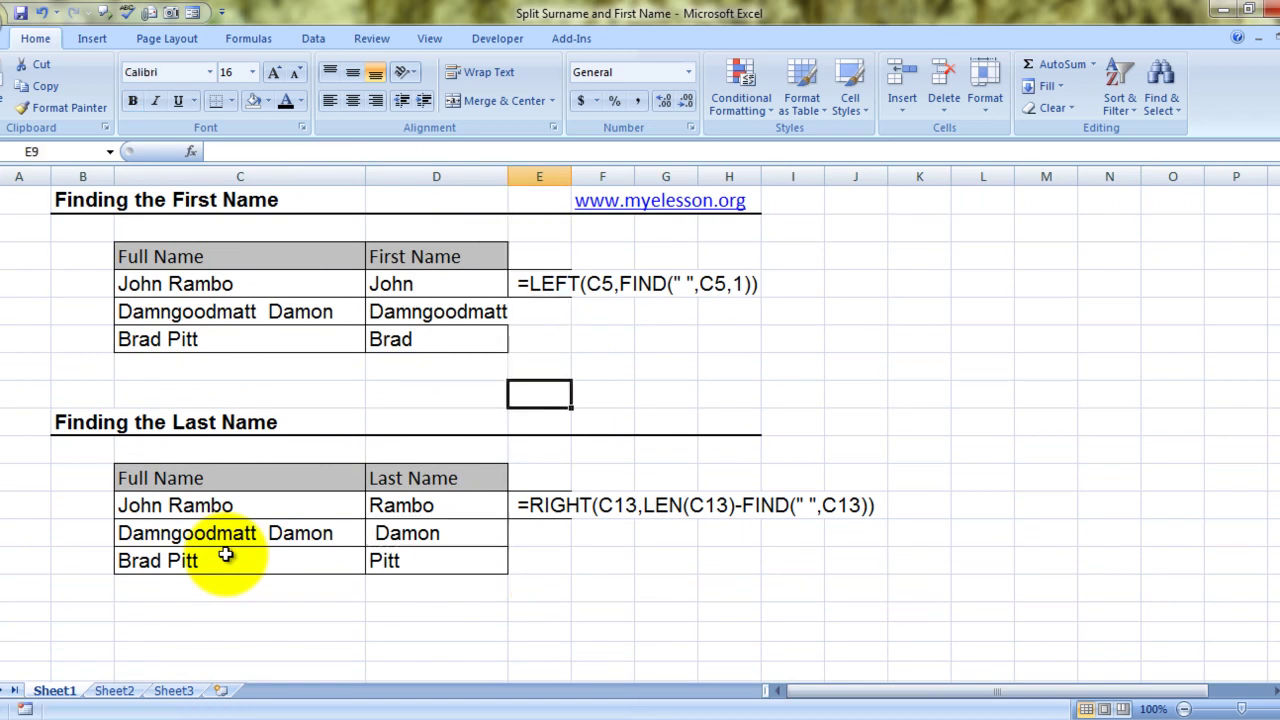